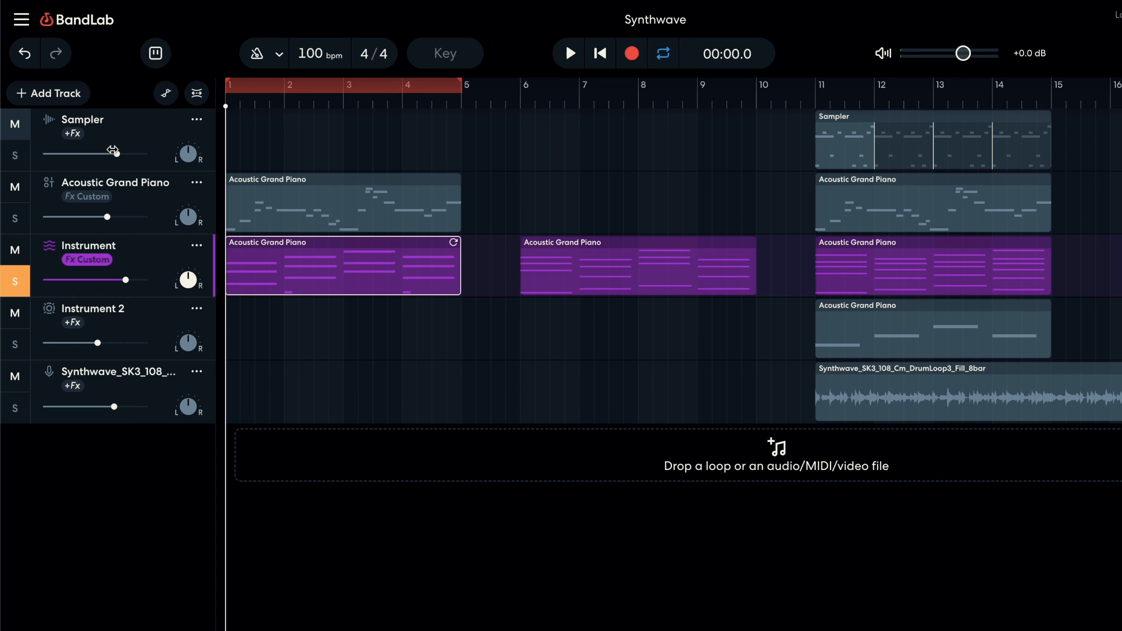
# Add a virtual instrument track and open the preset selection at the Retro Juno Pad sound
pyautogui.click(50, 93)
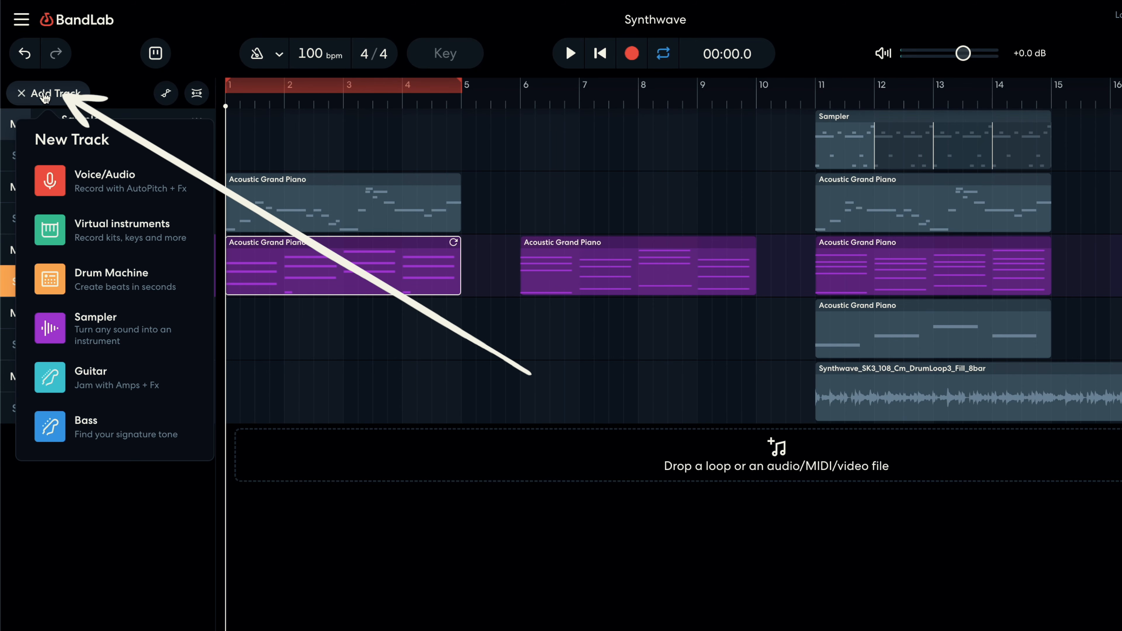
pyautogui.click(95, 239)
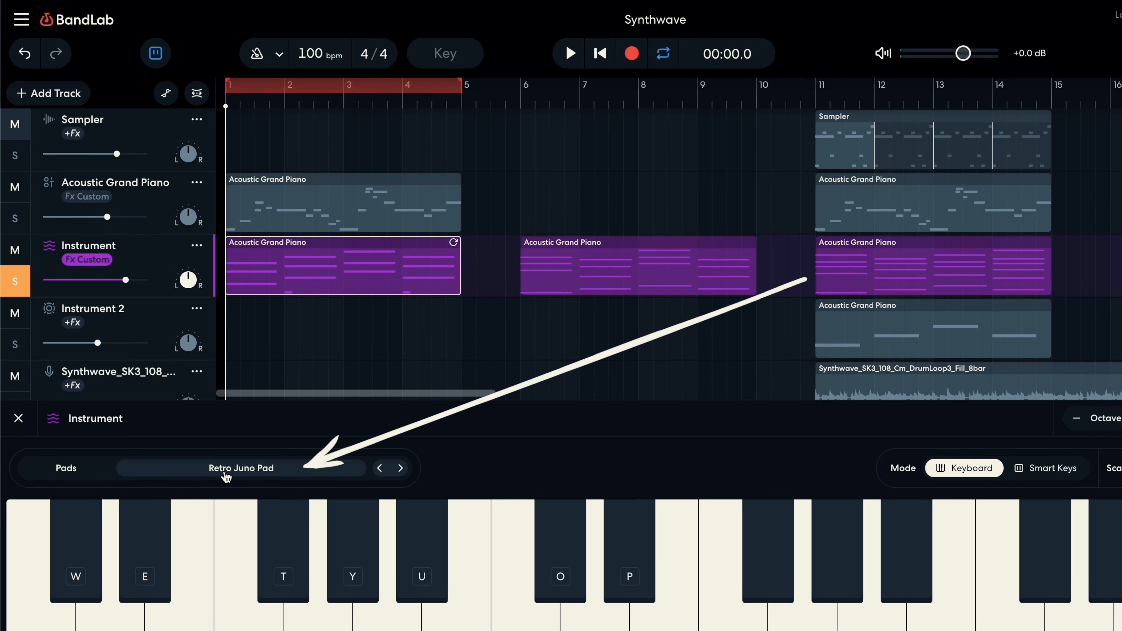
pyautogui.click(226, 475)
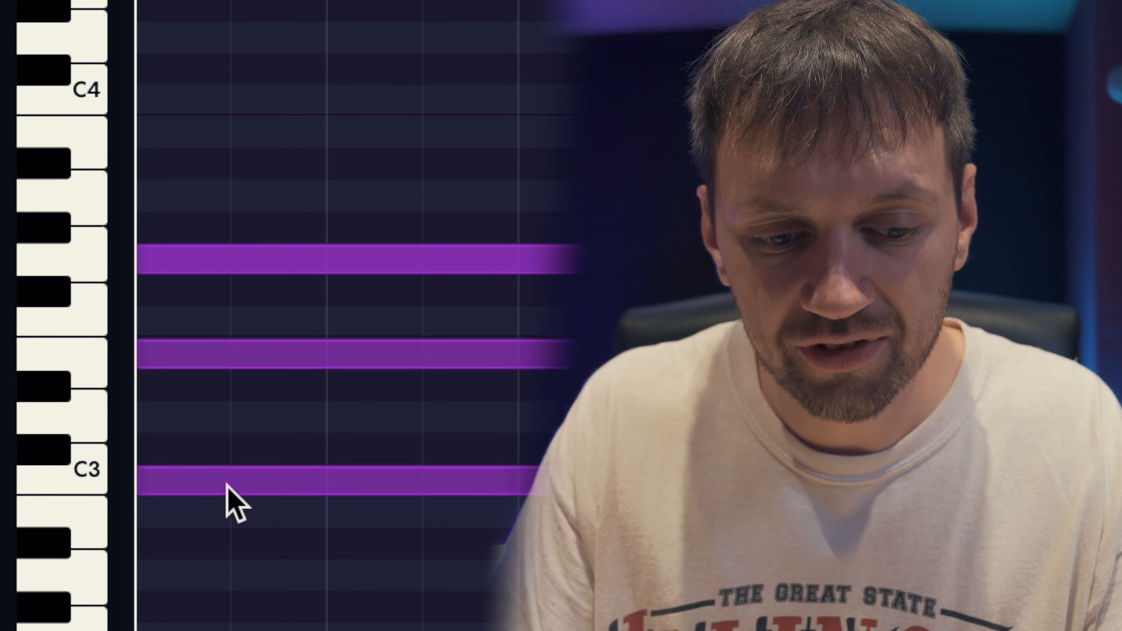
# Audition the individual notes of the triads in bars 1, 3 and 4 in the piano roll
pyautogui.click(257, 443)
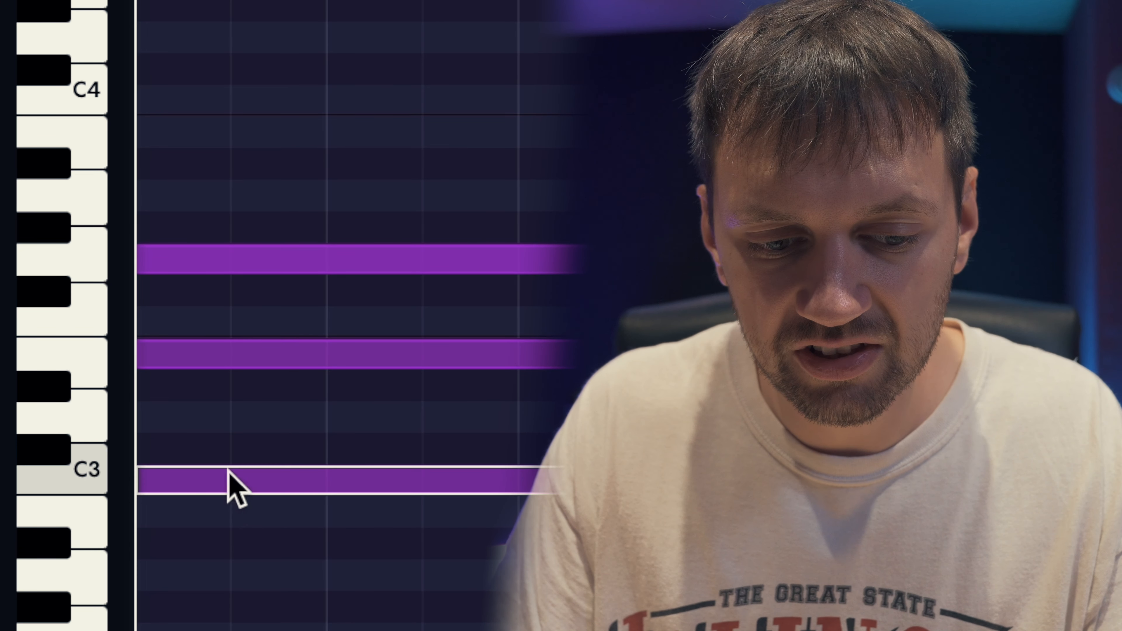
pyautogui.click(217, 393)
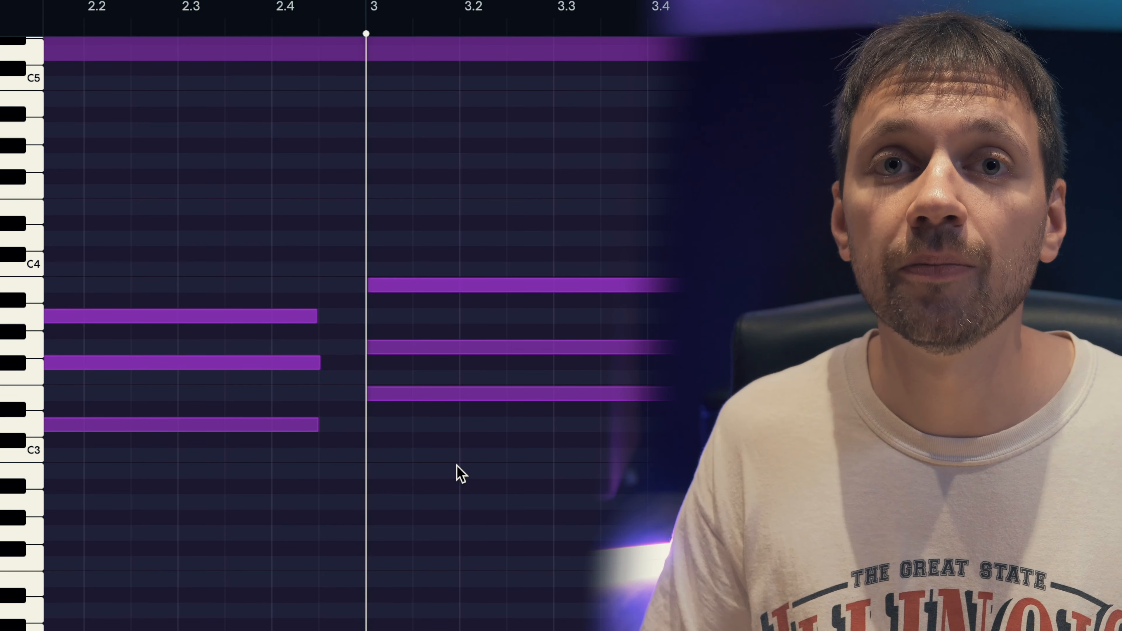
pyautogui.click(454, 397)
pyautogui.click(455, 350)
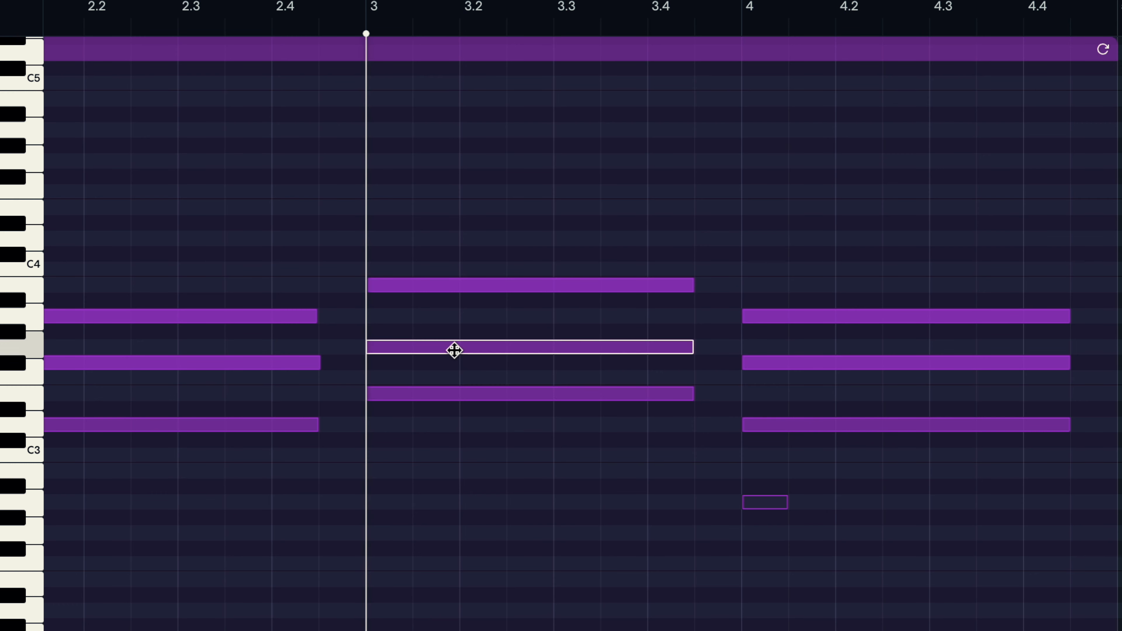
pyautogui.click(470, 284)
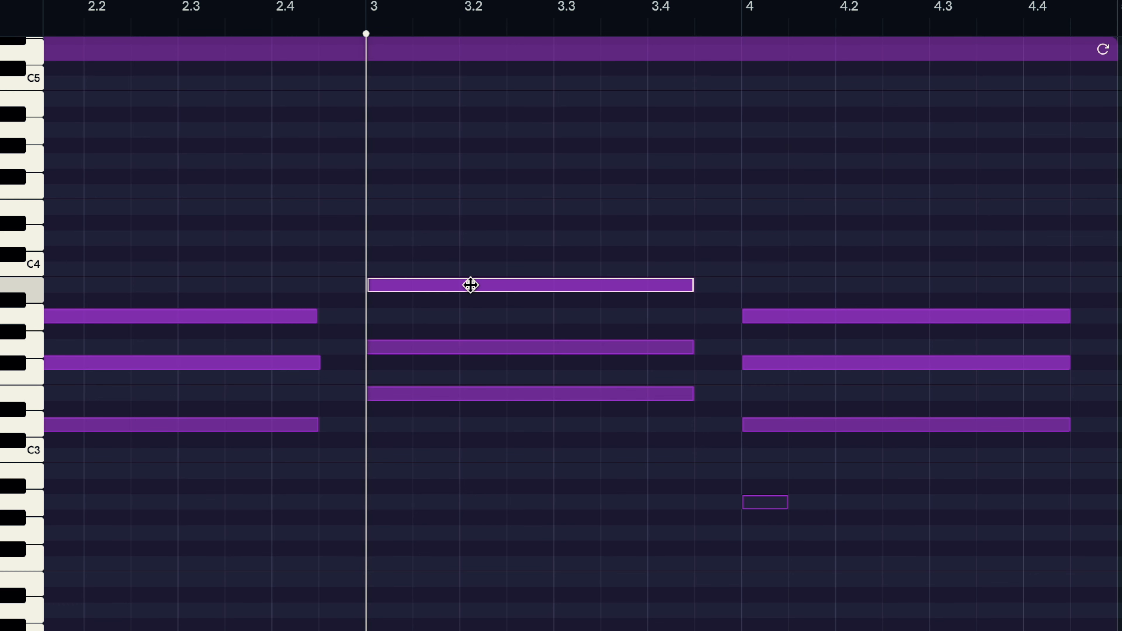
pyautogui.click(516, 244)
pyautogui.press('space')
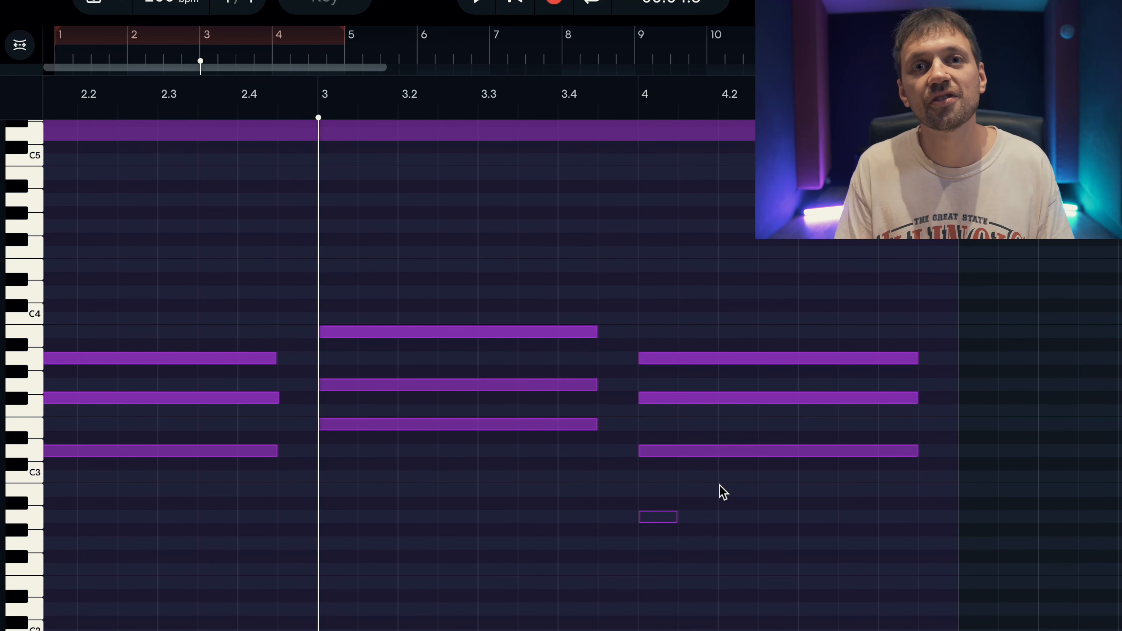
pyautogui.click(731, 452)
pyautogui.click(736, 399)
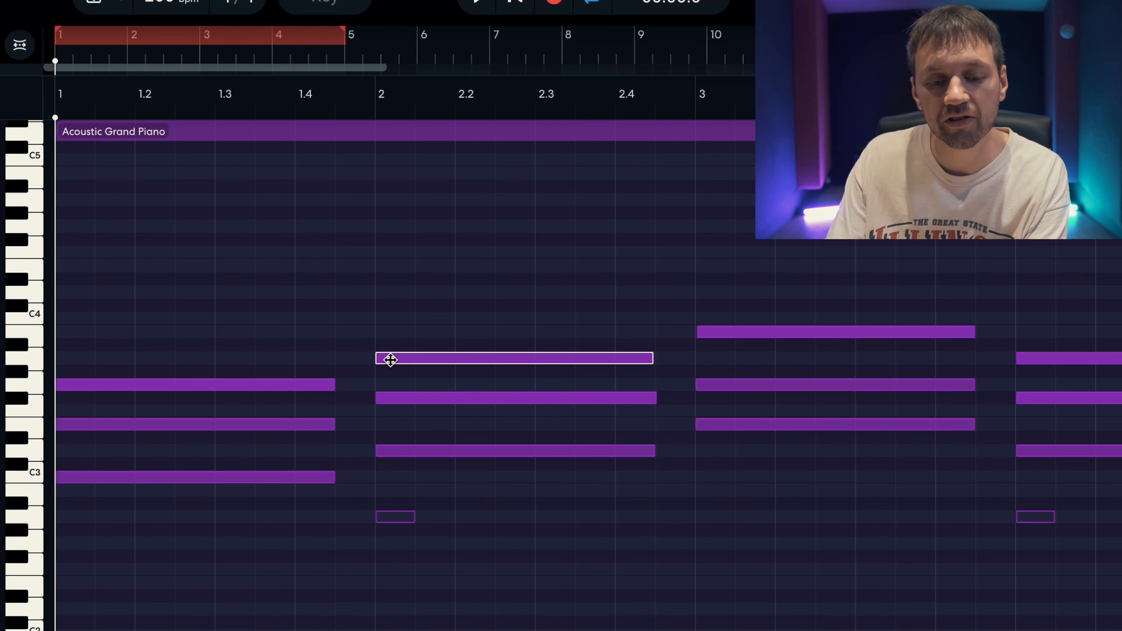
# Move the top A3 note of the chords in bars 2 and 4 down one octave to A2 and play the progression
pyautogui.moveTo(390, 359); pyautogui.dragTo(389, 519)
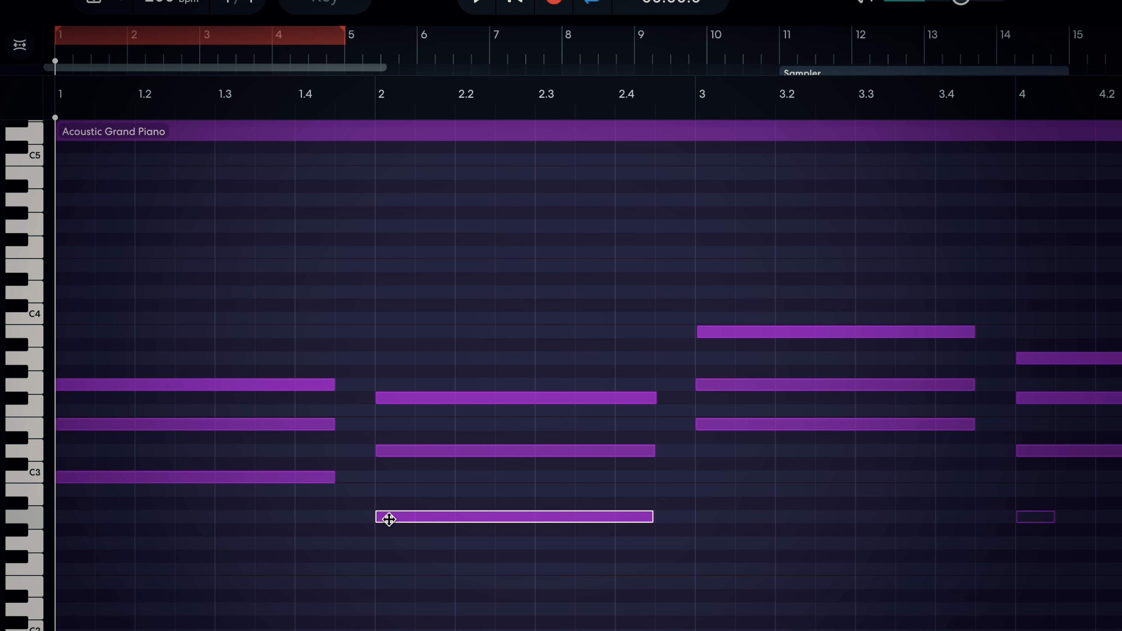
pyautogui.click(401, 535)
pyautogui.press('space')
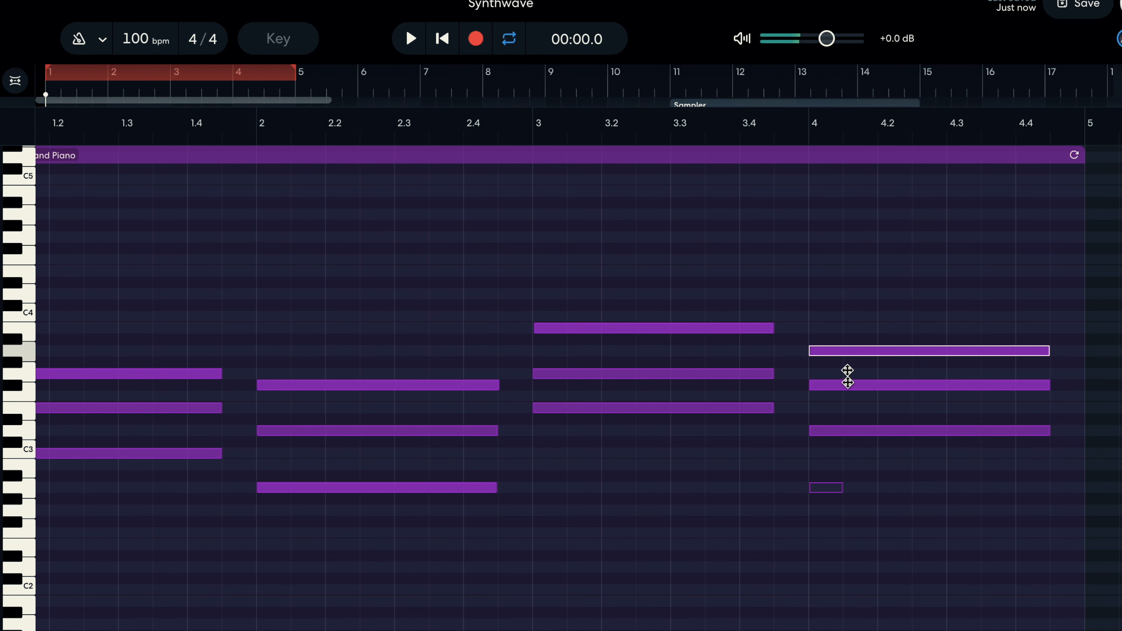
pyautogui.moveTo(847, 375); pyautogui.dragTo(847, 497)
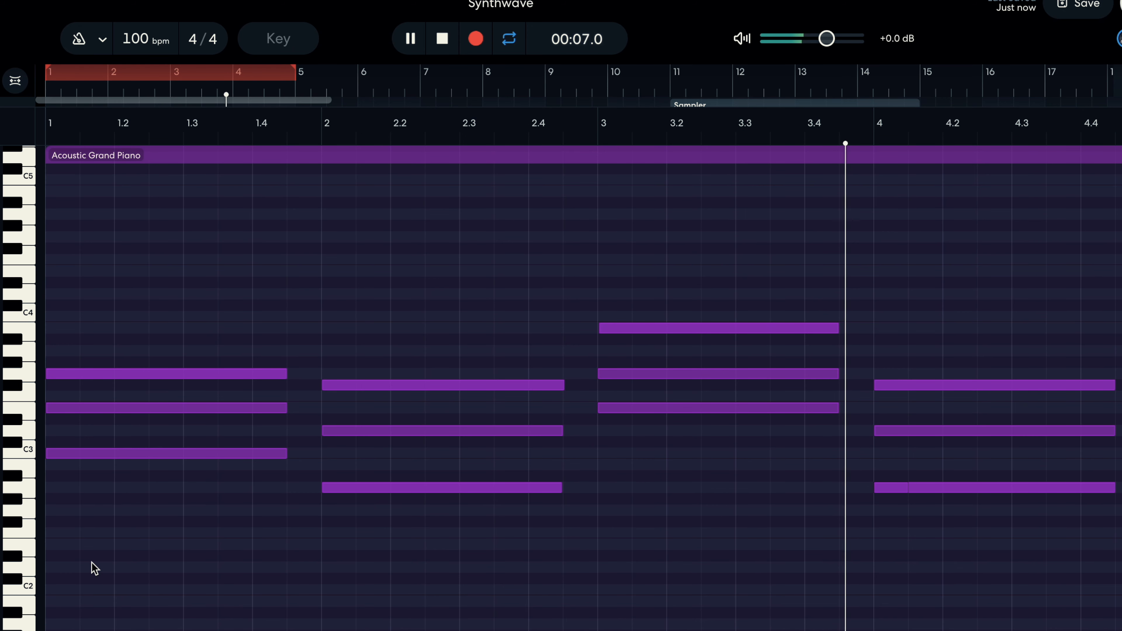
pyautogui.press('space')
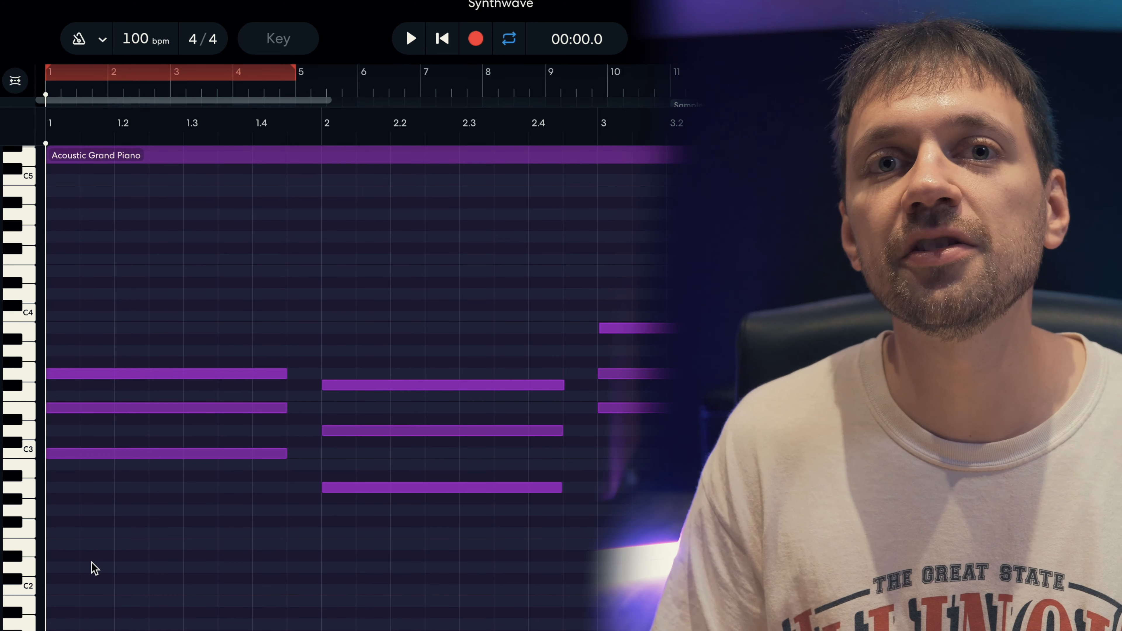
# Add bar-long bass notes C2, D2, E2 and D2 under the chords in bars 1 to 4 and play them back
pyautogui.doubleClick(60, 576)
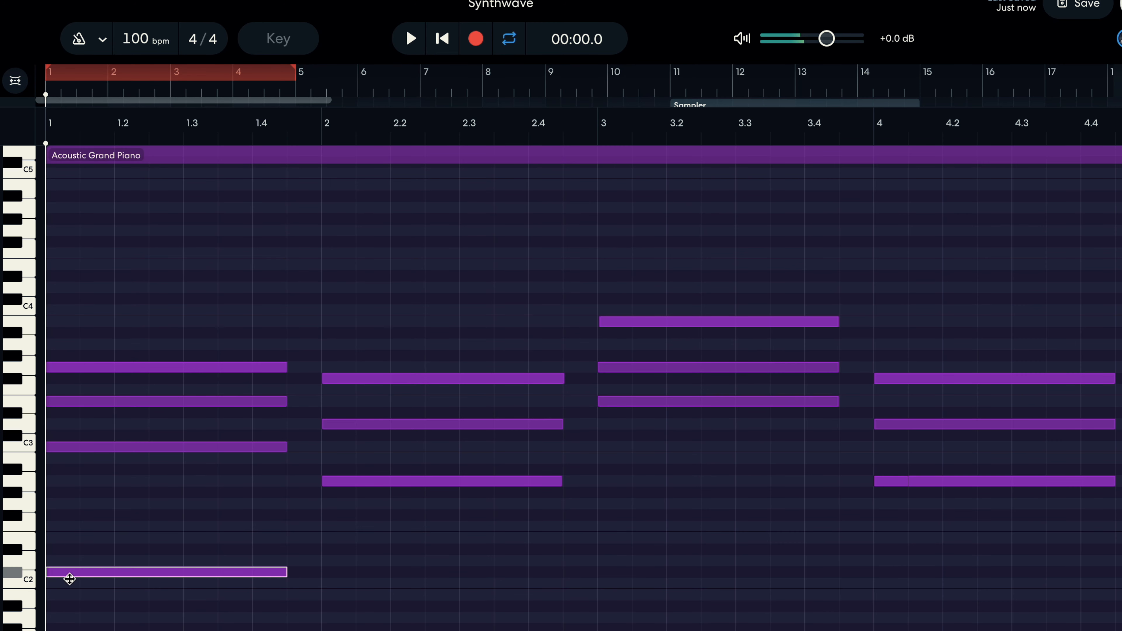
pyautogui.moveTo(69, 579); pyautogui.dragTo(67, 587)
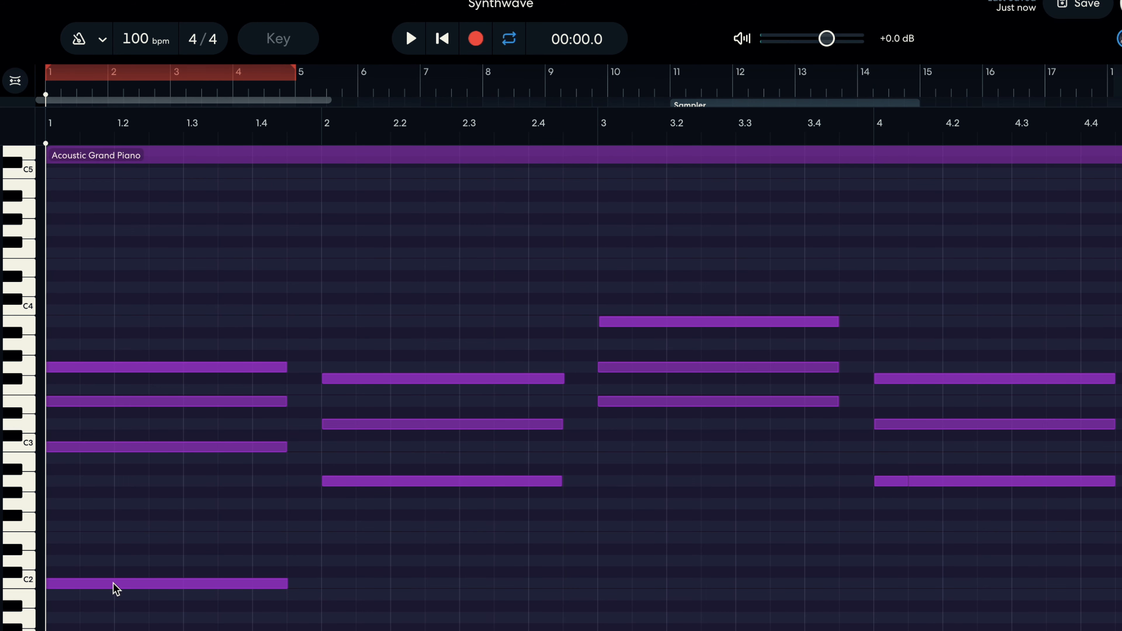
pyautogui.click(330, 570)
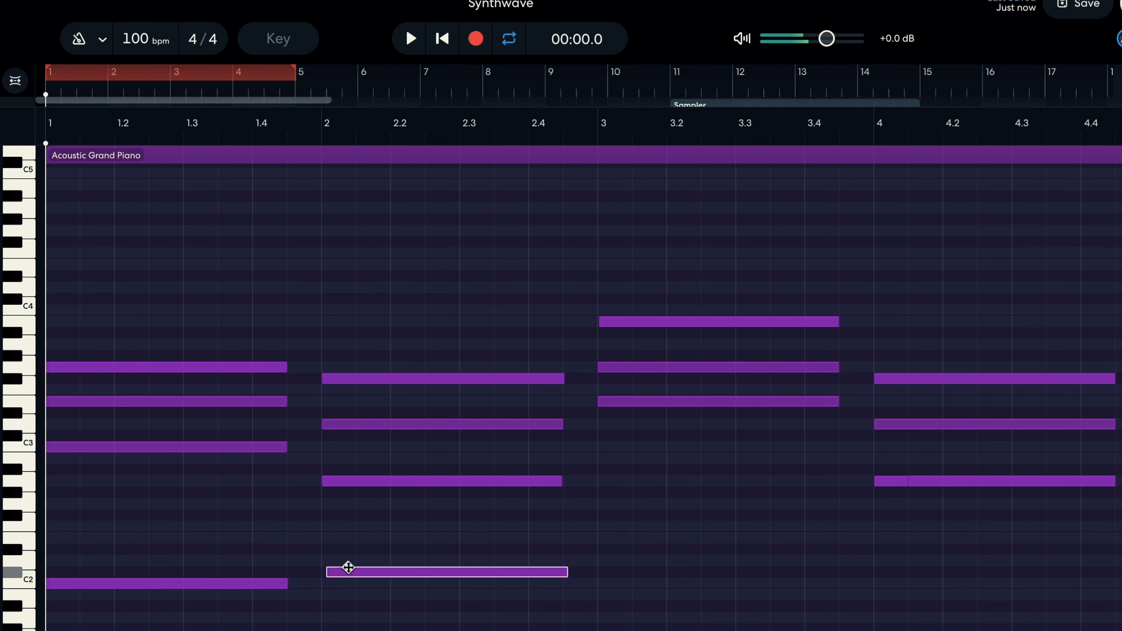
pyautogui.moveTo(349, 568); pyautogui.dragTo(349, 561)
pyautogui.click(621, 538)
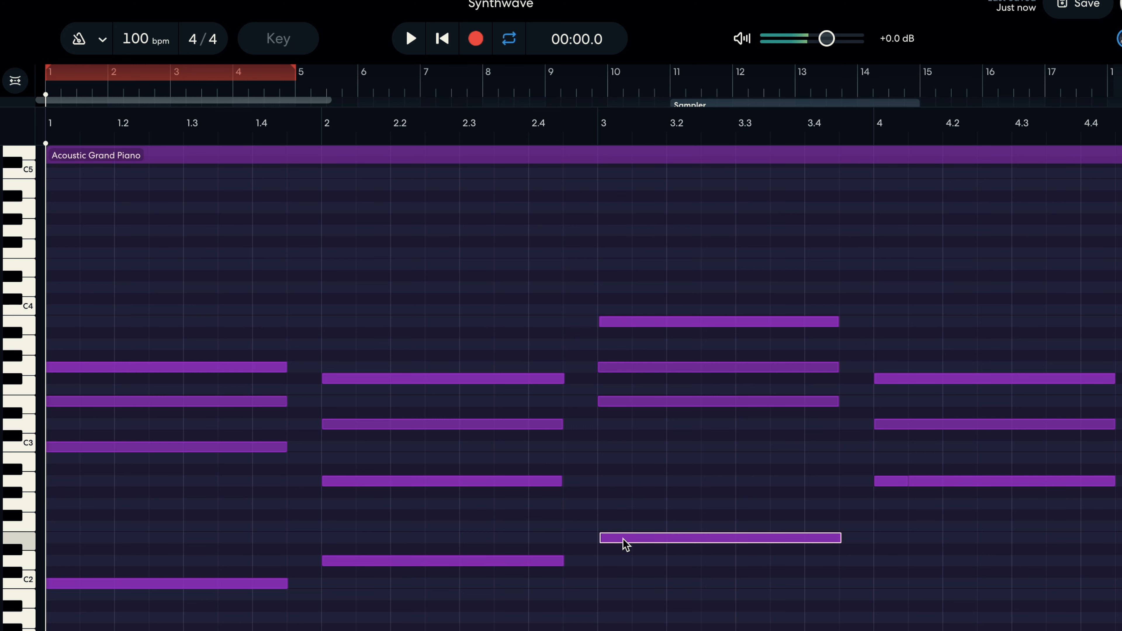
pyautogui.click(888, 551)
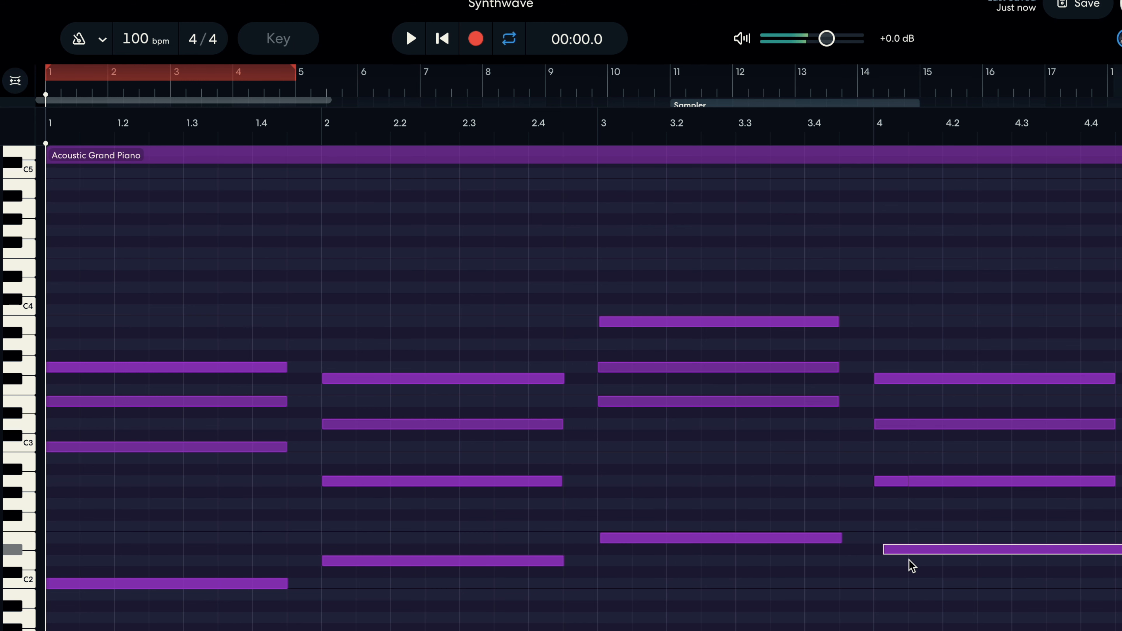
pyautogui.moveTo(899, 568); pyautogui.dragTo(896, 576)
pyautogui.press('space')
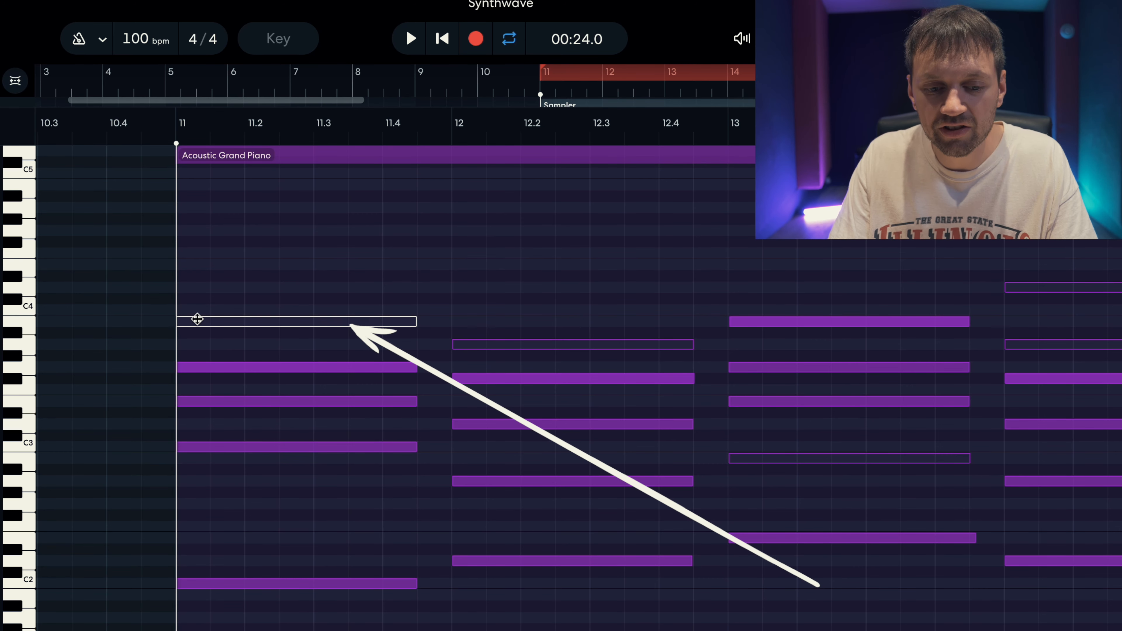
# Unmute the B3 note of the bar 11 chord, playing the chord without and with it
pyautogui.press('space')
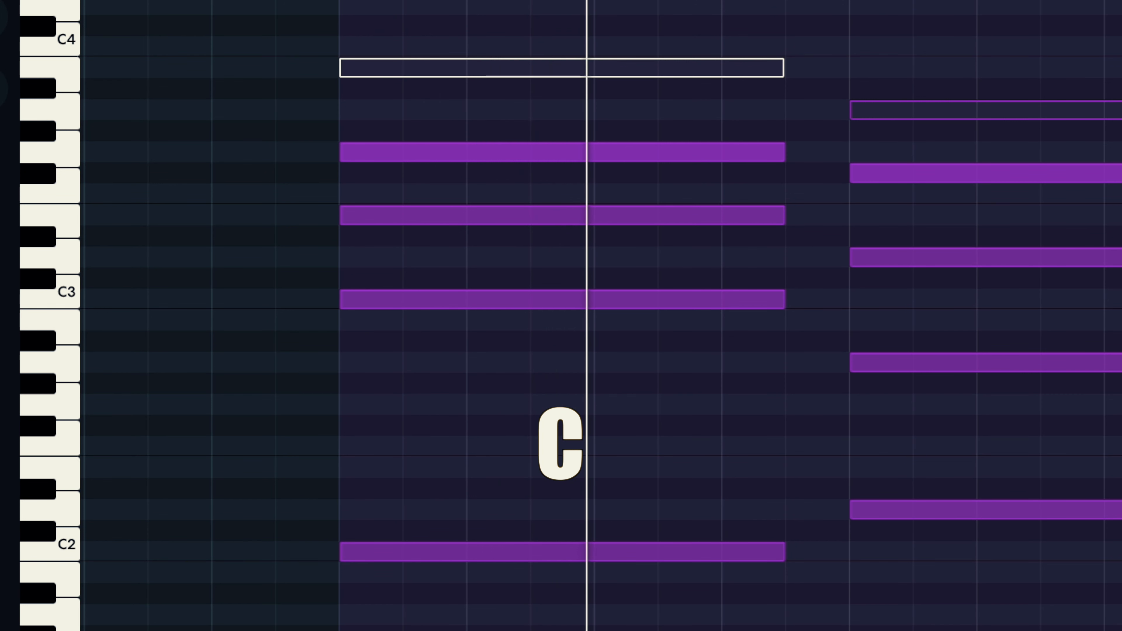
pyautogui.press('space')
pyautogui.press('space')
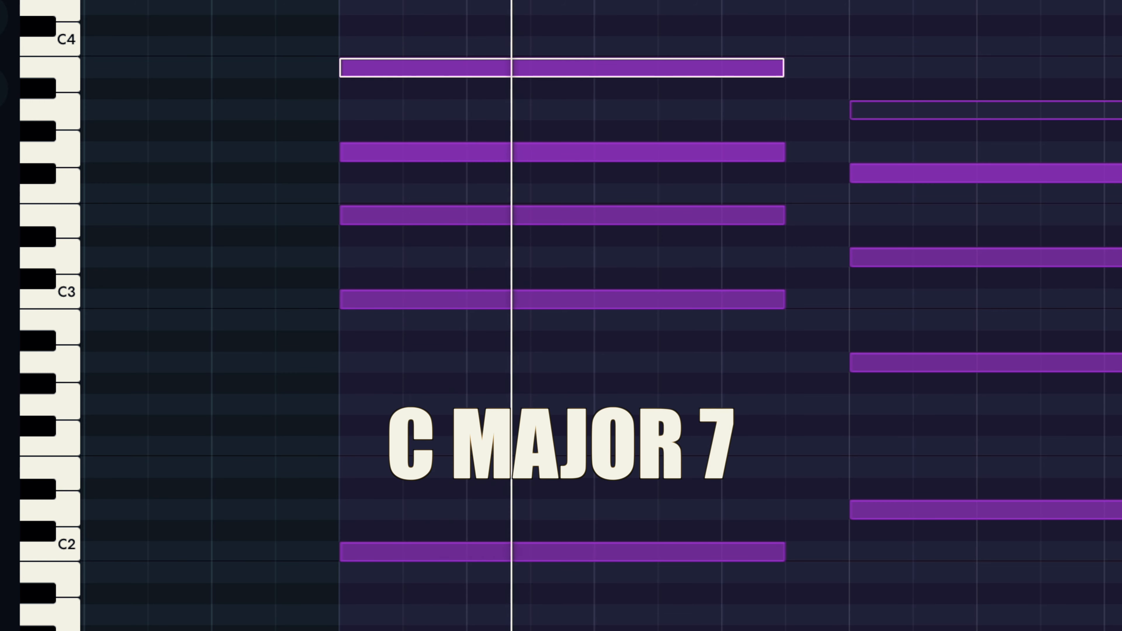
pyautogui.press('space')
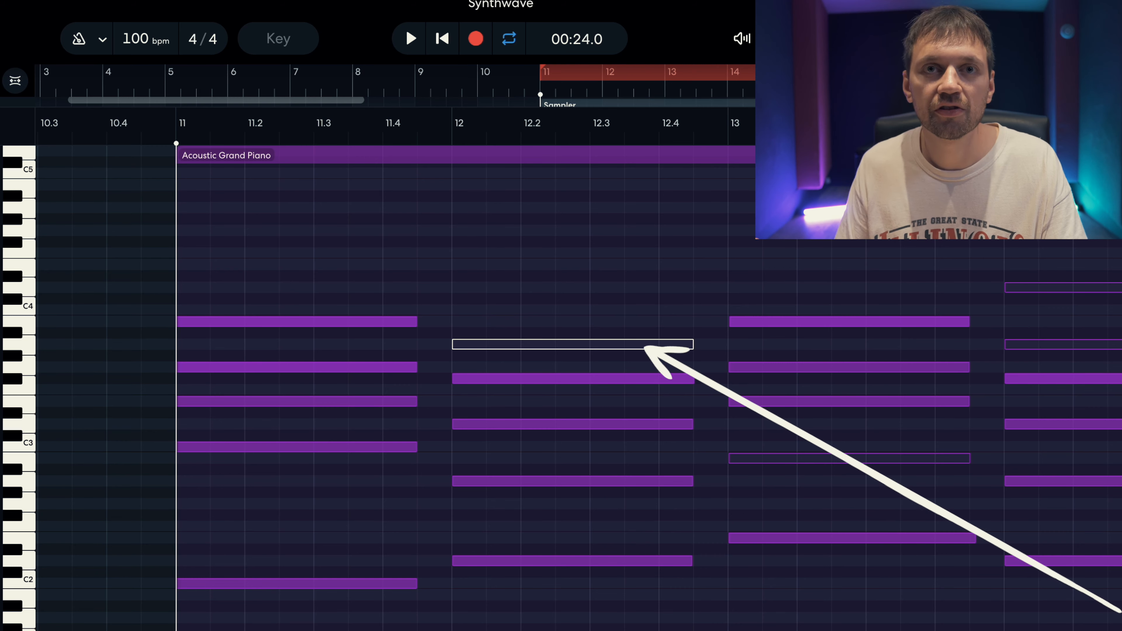
# Unmute the A3 note of the bar 12 chord and audition the added top notes in bars 11 and 12
pyautogui.press('space')
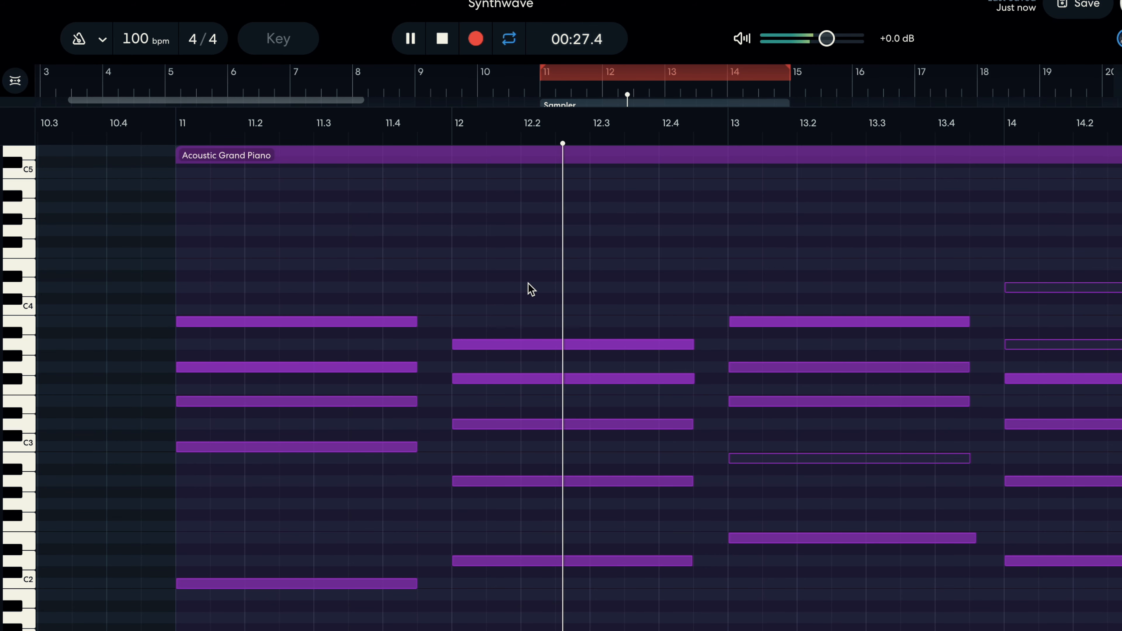
pyautogui.press('space')
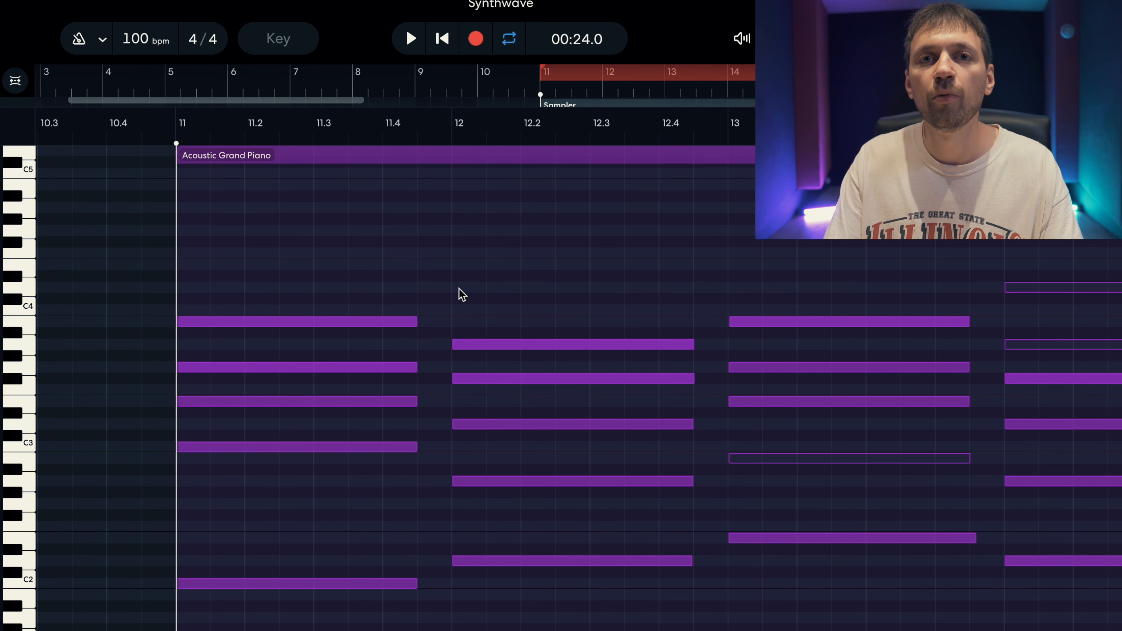
pyautogui.click(384, 319)
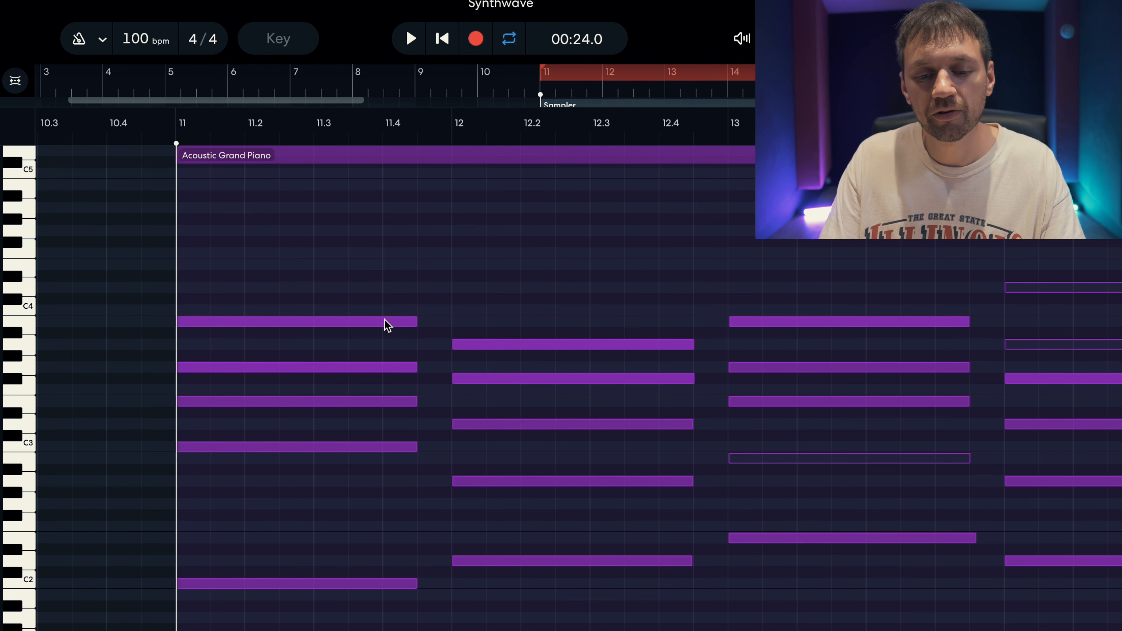
pyautogui.click(498, 344)
pyautogui.click(510, 312)
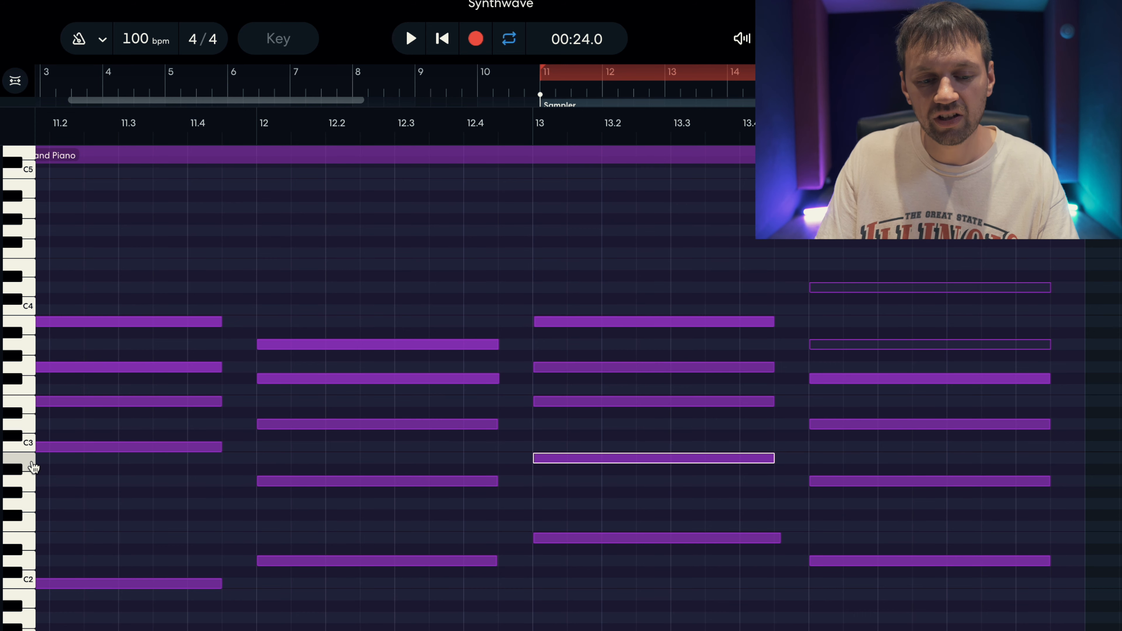
# Unmute the B2 note of the bar 13 chord and play back the extended chords and the original progression
pyautogui.press('space')
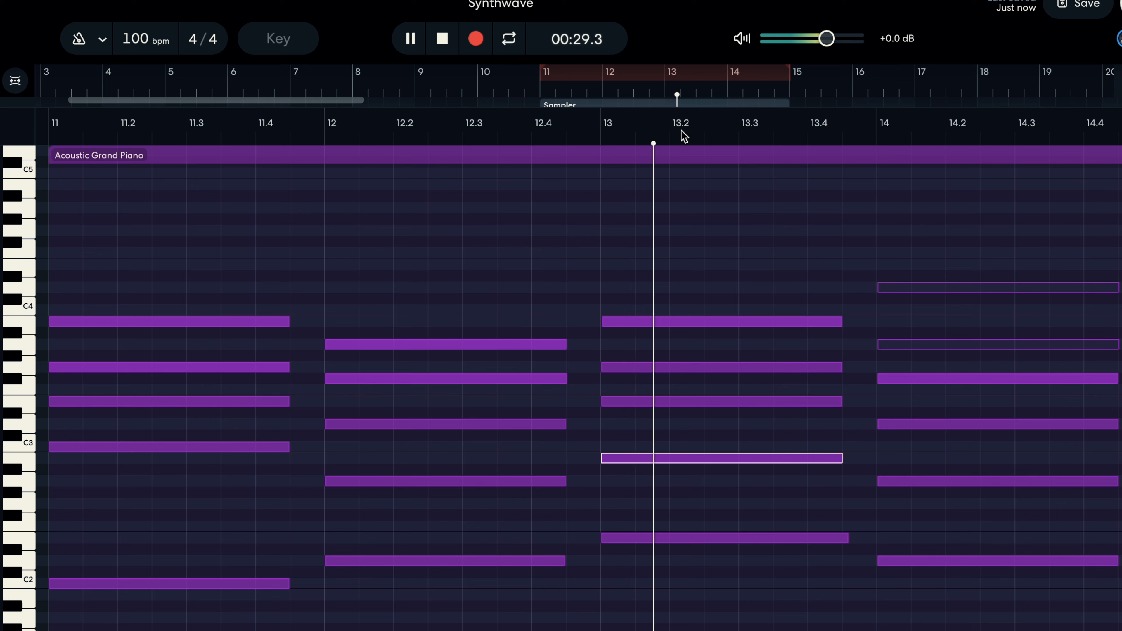
pyautogui.press('space')
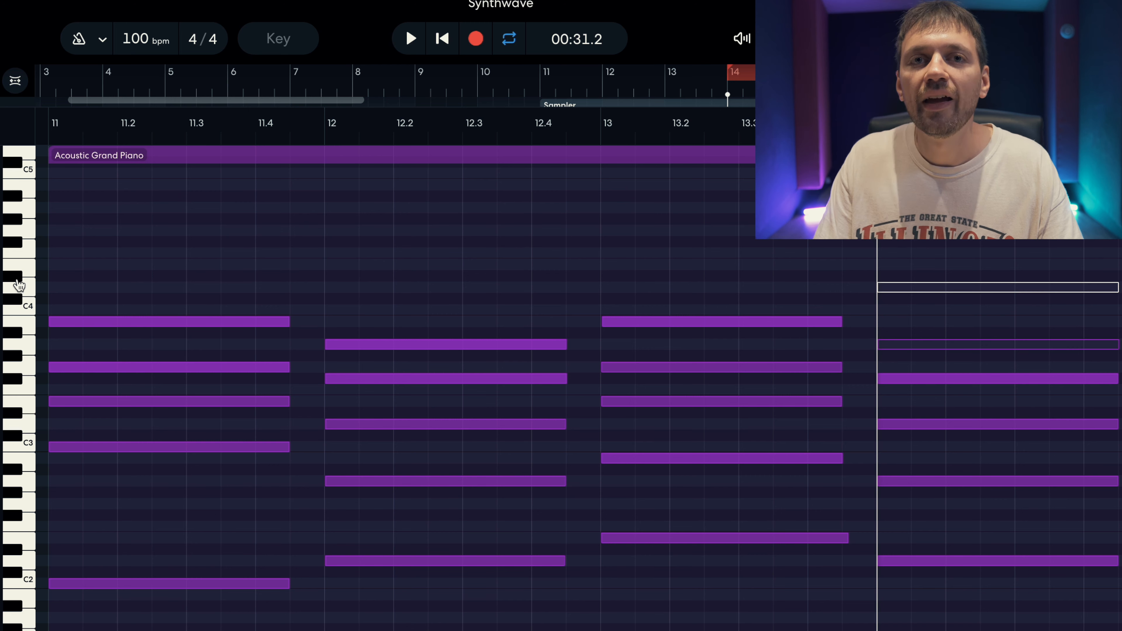
pyautogui.press('space')
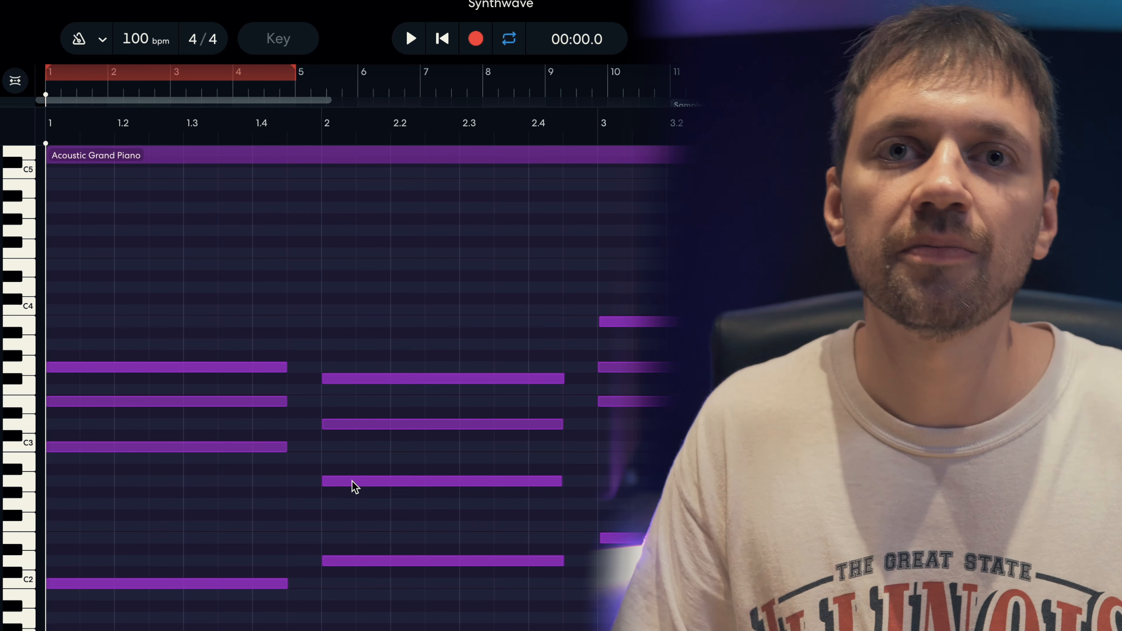
pyautogui.press('space')
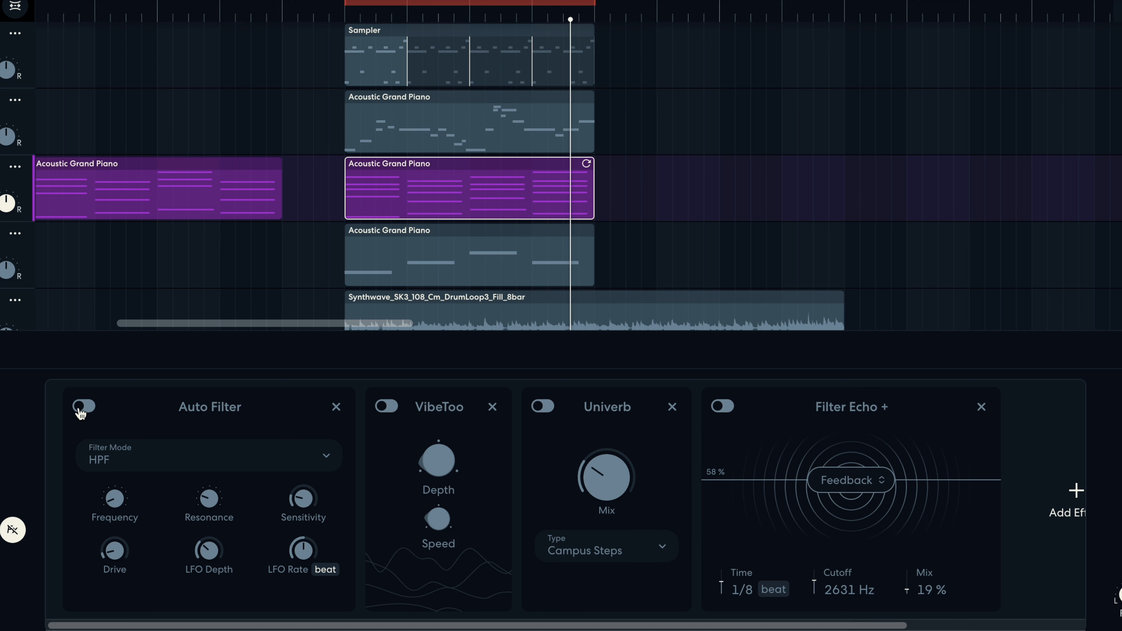
# Enable the Auto Filter, VibeToo, Univerb and Filter Echo + effects on the pad track one by one while listening to the loop
pyautogui.click(82, 406)
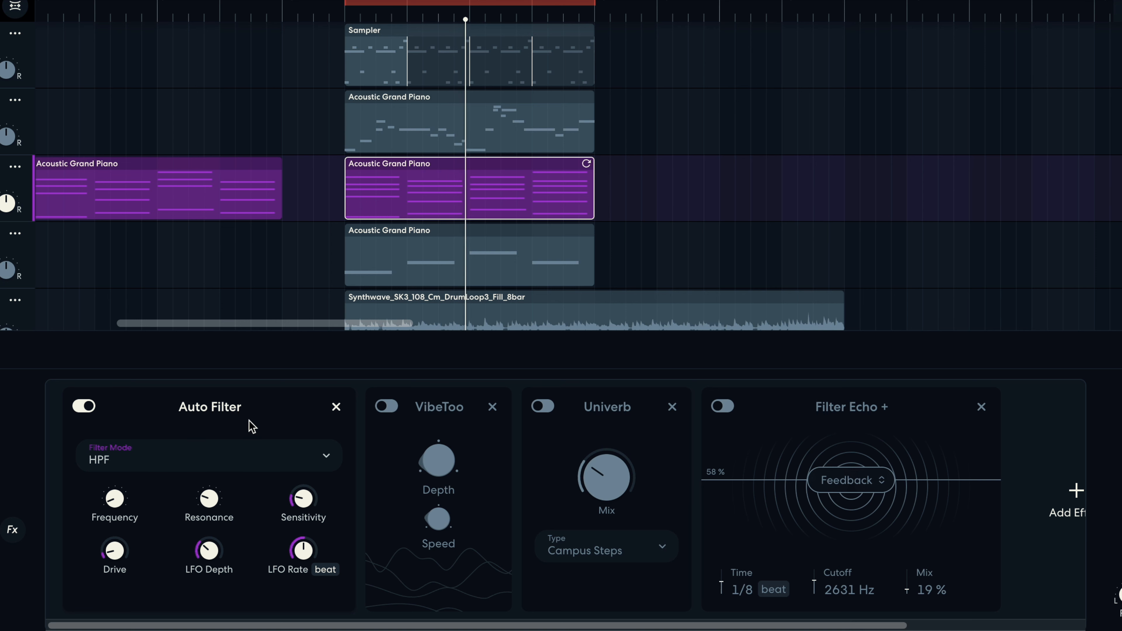
pyautogui.click(387, 406)
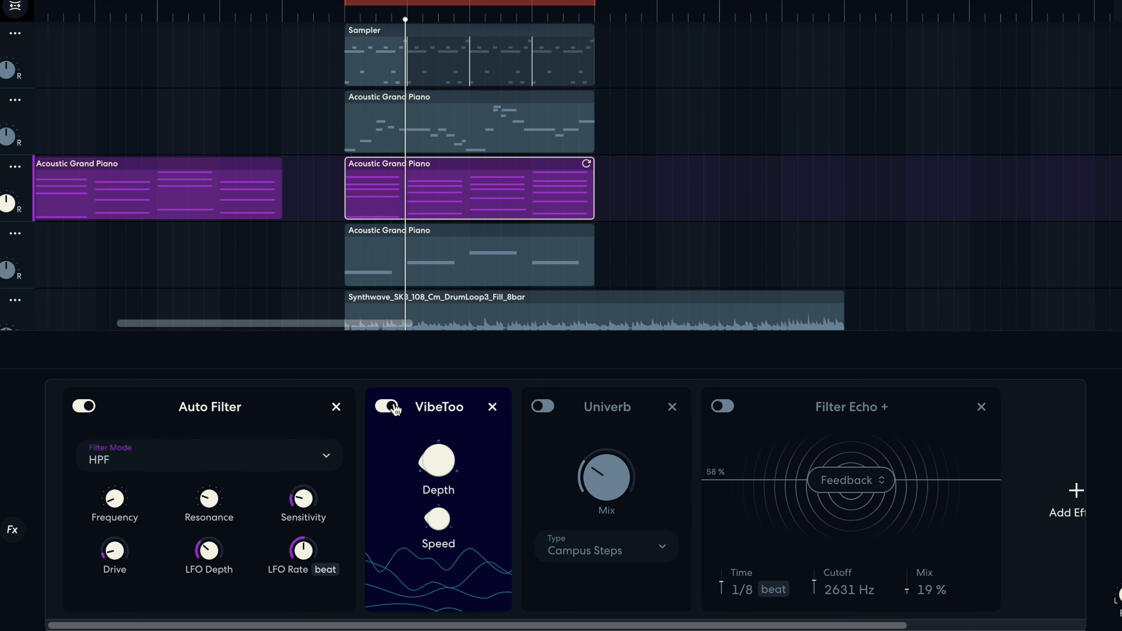
pyautogui.click(541, 408)
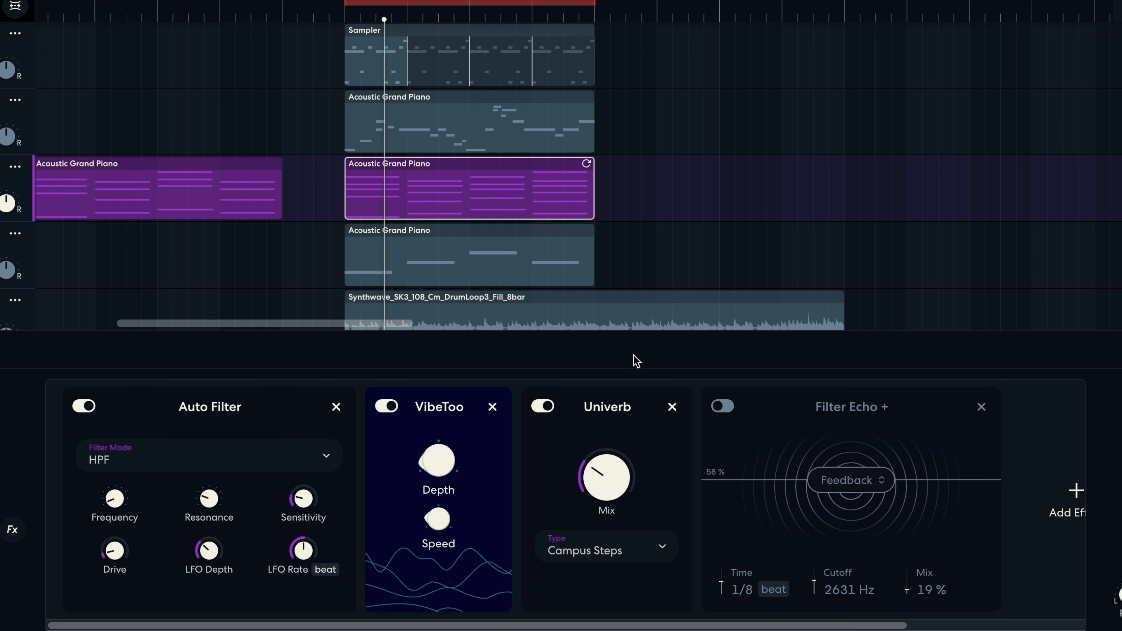
pyautogui.press('space')
pyautogui.click(722, 406)
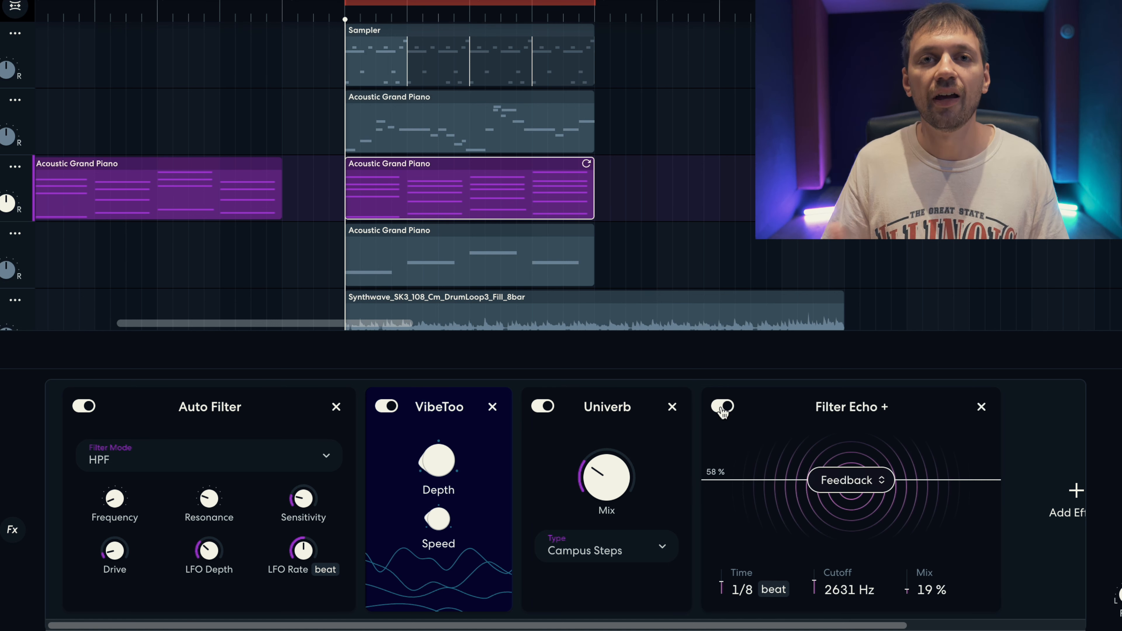
pyautogui.press('space')
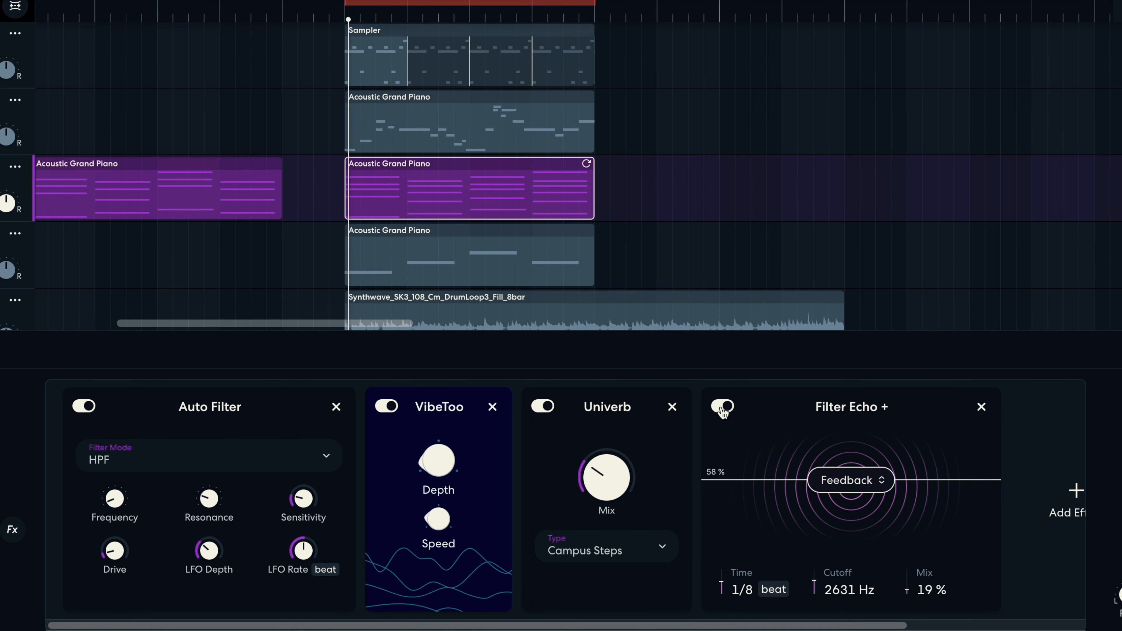
# Raise the Filter Echo + mix on the pad track
pyautogui.moveTo(932, 580)
pyautogui.mouseDown()
pyautogui.moveTo(934, 547)
pyautogui.moveTo(934, 564)
pyautogui.mouseUp()
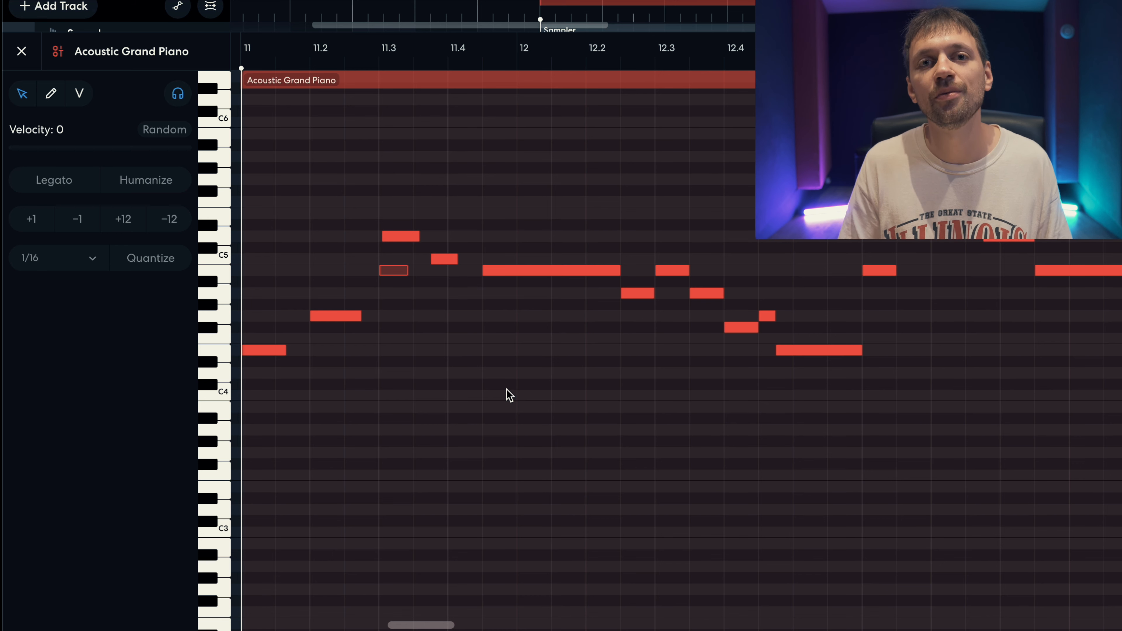
# Audition the opening melody notes of bar 11 individually and play the phrase
pyautogui.click(264, 351)
pyautogui.click(257, 338)
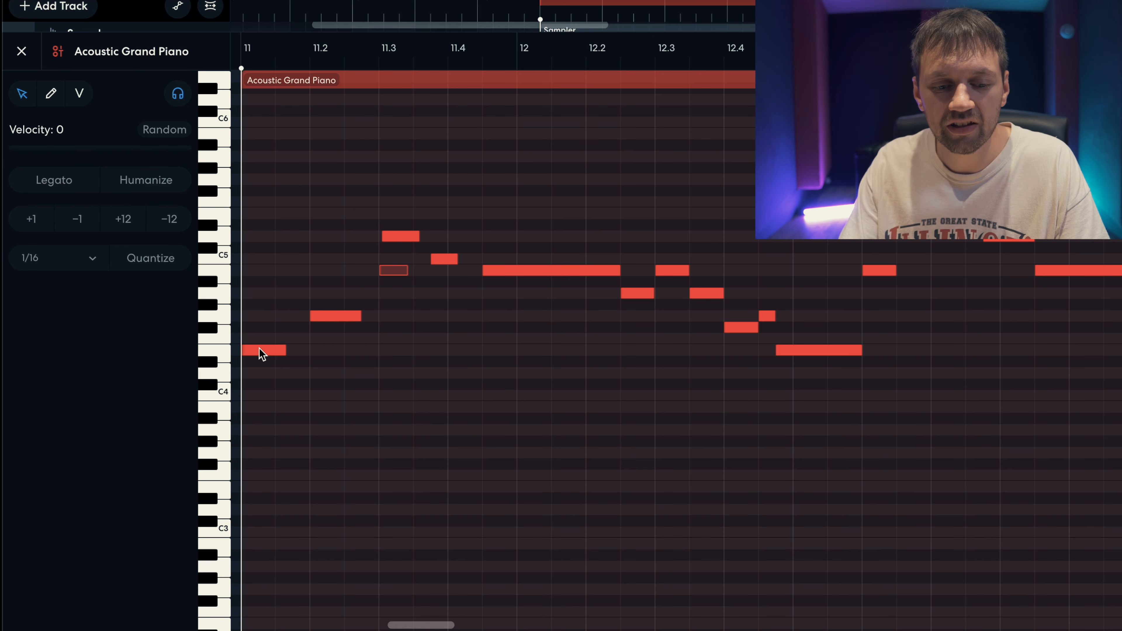
pyautogui.click(259, 350)
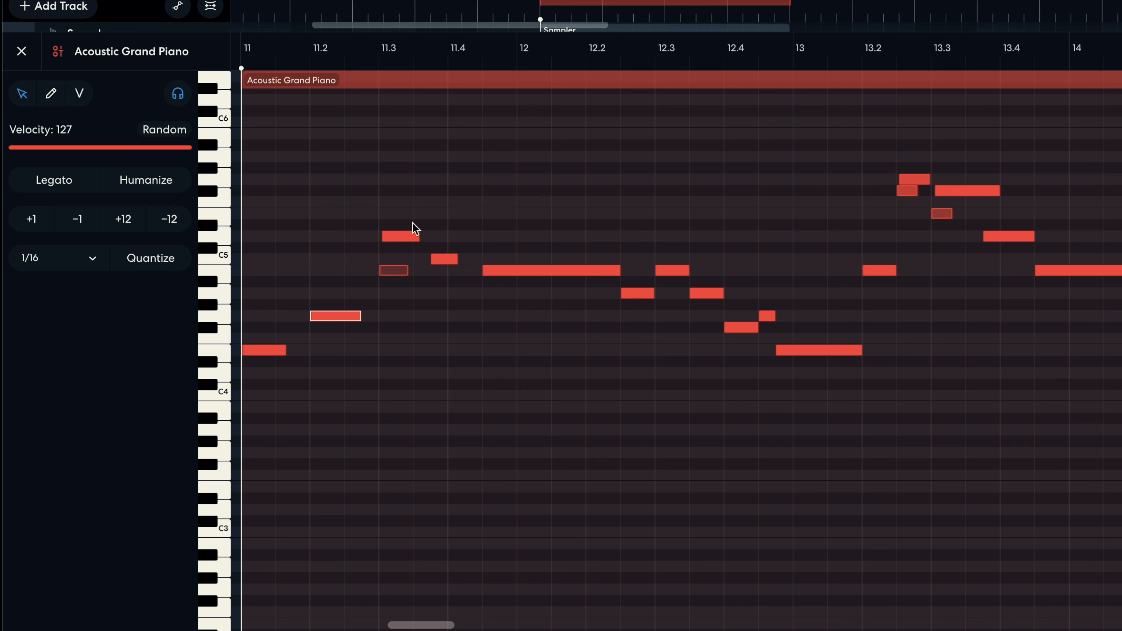
pyautogui.press('space')
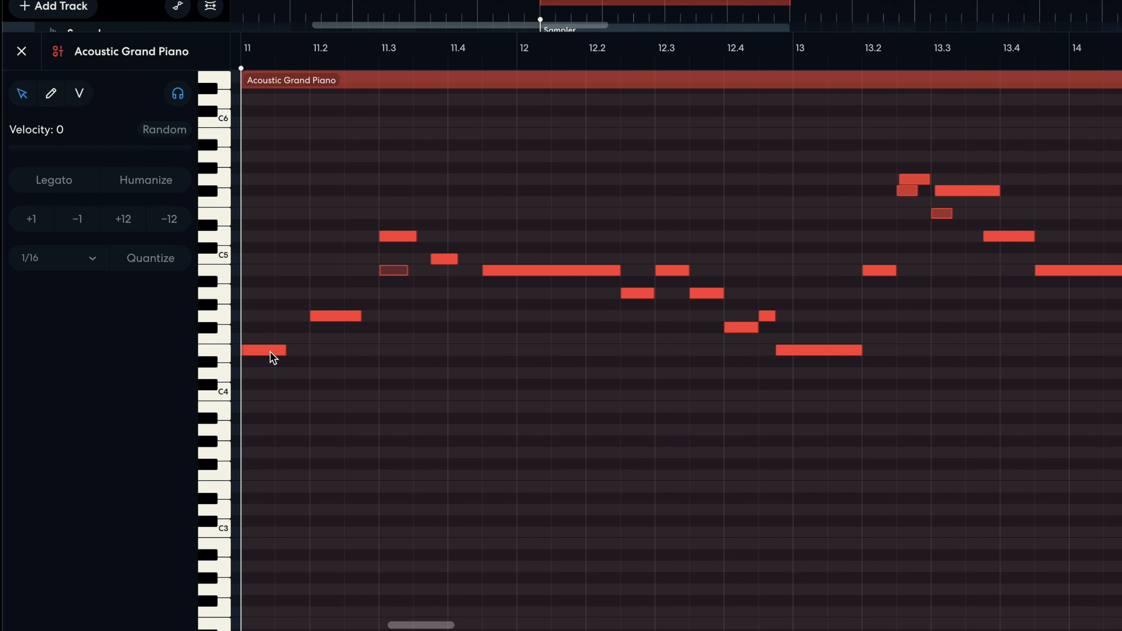
# Try the melody's first note in bar 11 at C4 instead of E4, playing the phrase repeatedly
pyautogui.moveTo(270, 355); pyautogui.dragTo(271, 391)
pyautogui.press('space')
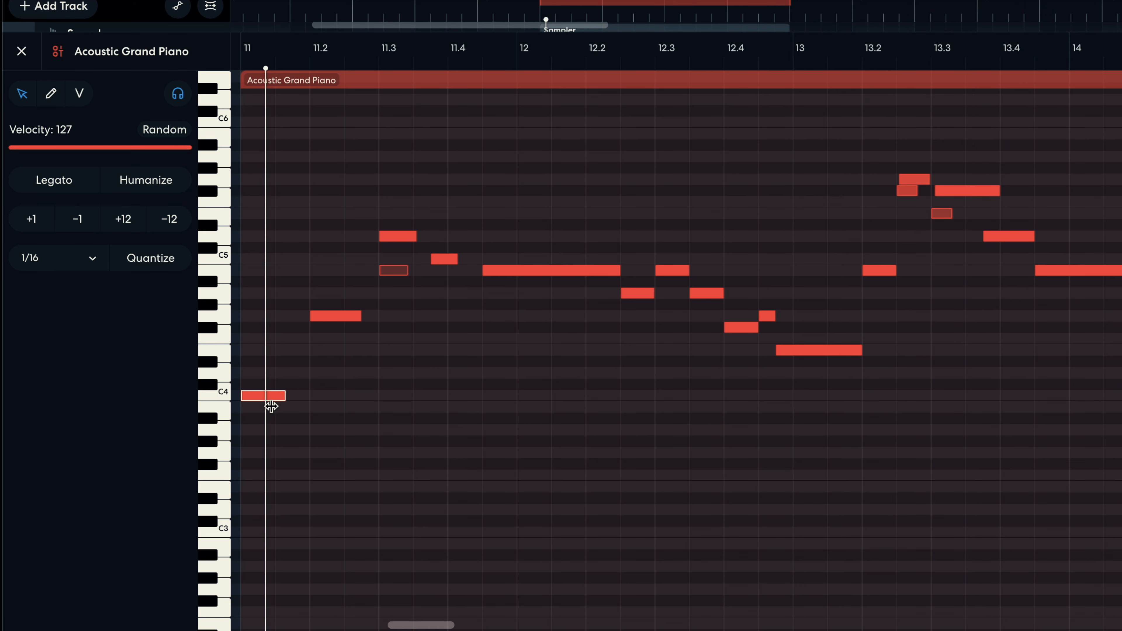
pyautogui.press('space')
pyautogui.press('space')
pyautogui.press('space')
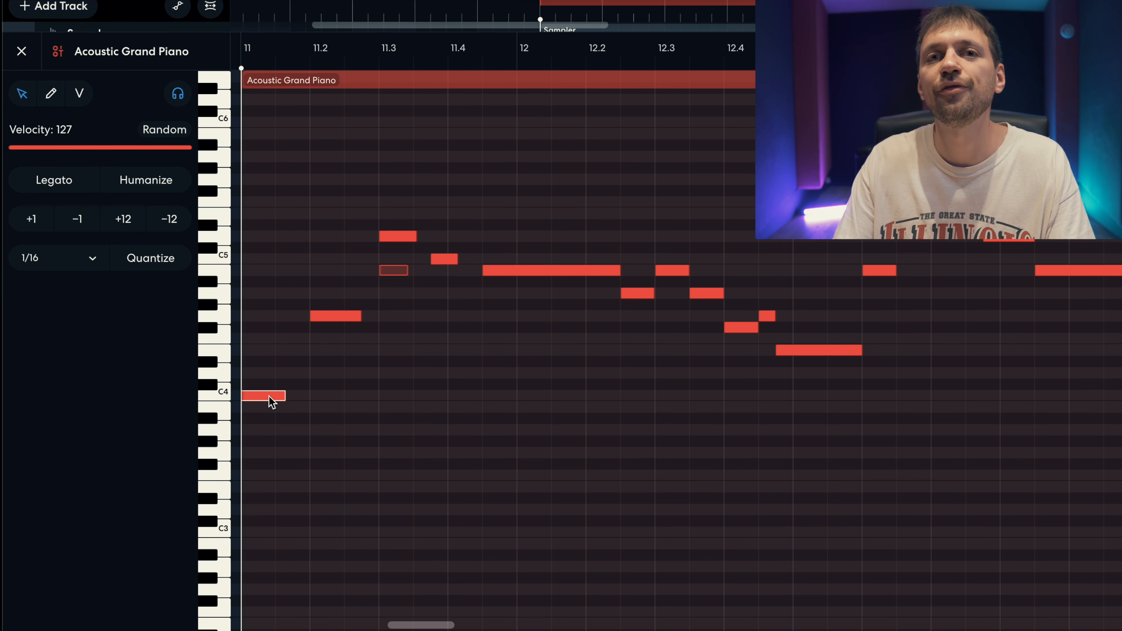
pyautogui.press('space')
pyautogui.press('space')
pyautogui.press('space')
pyautogui.press('space')
pyautogui.press('space')
pyautogui.press('space')
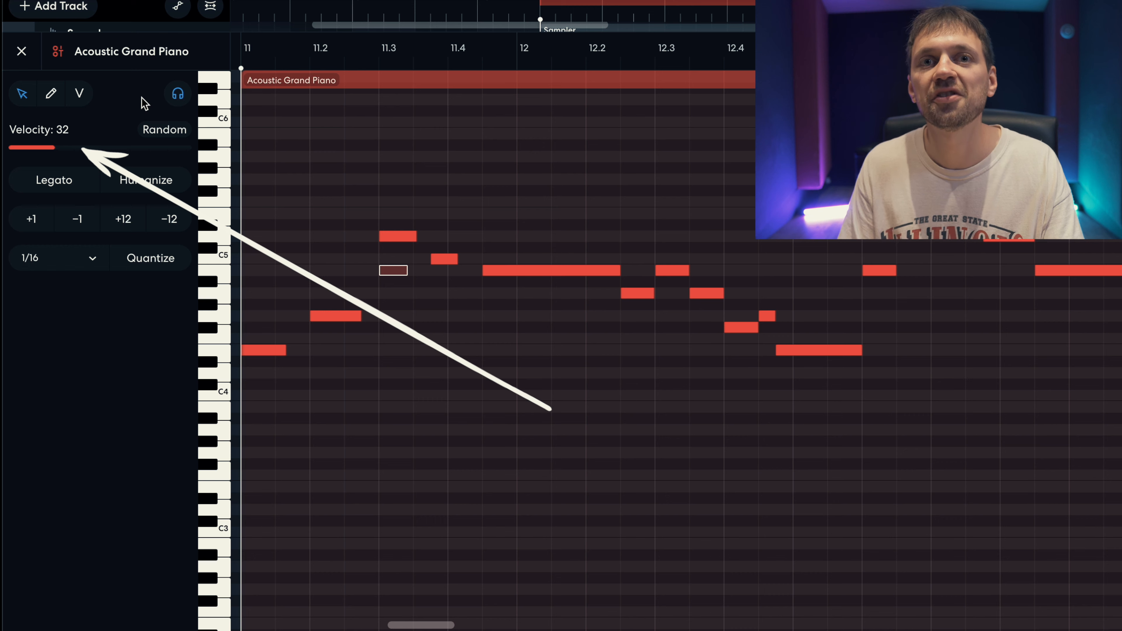
# Try a velocity of 125 on the soft B4 note at 11.3, play the phrase, and lower the velocity again
pyautogui.moveTo(54, 147); pyautogui.dragTo(190, 153)
pyautogui.press('space')
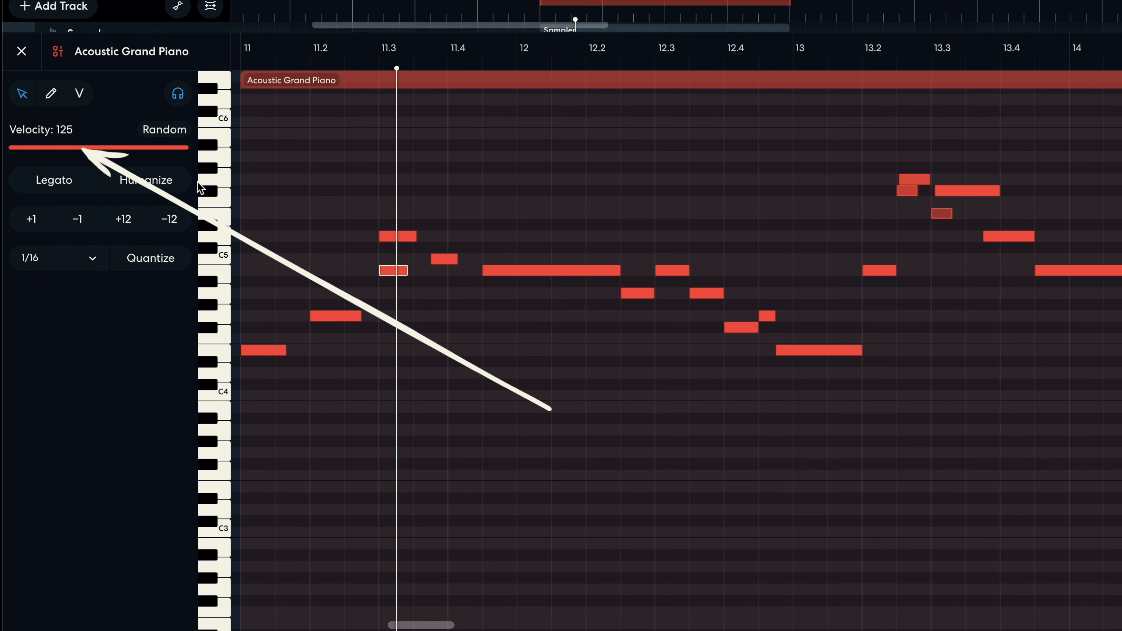
pyautogui.press('space')
pyautogui.press('space')
pyautogui.click(108, 149)
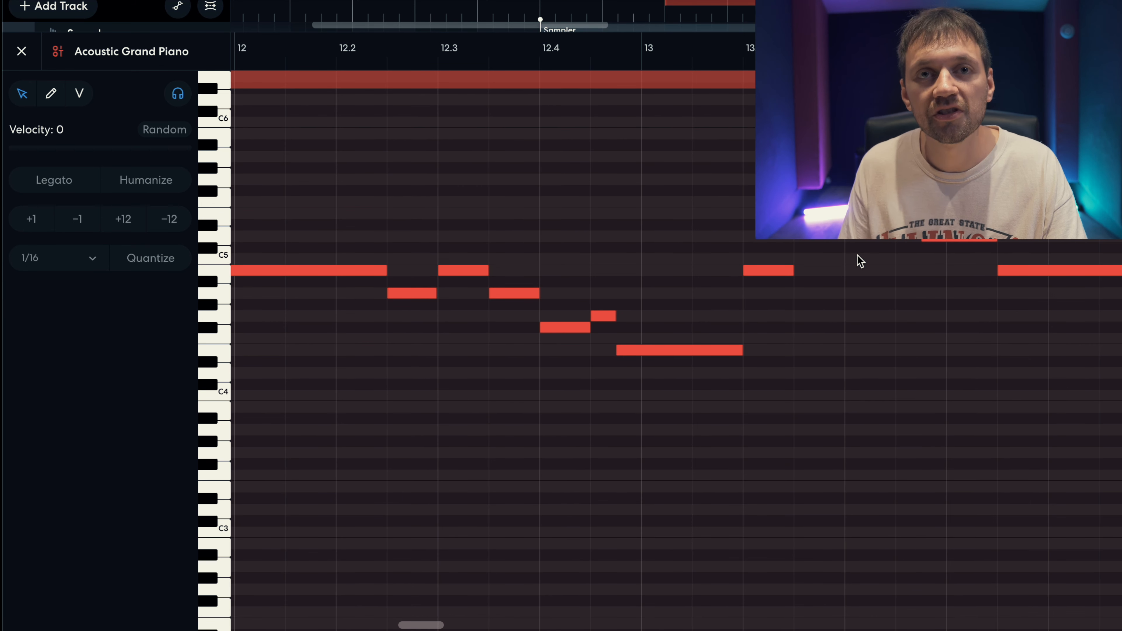
# Play the melody from bar 13 and select the soft E5 note near 13.3
pyautogui.press('space')
pyautogui.press('space')
pyautogui.press('space')
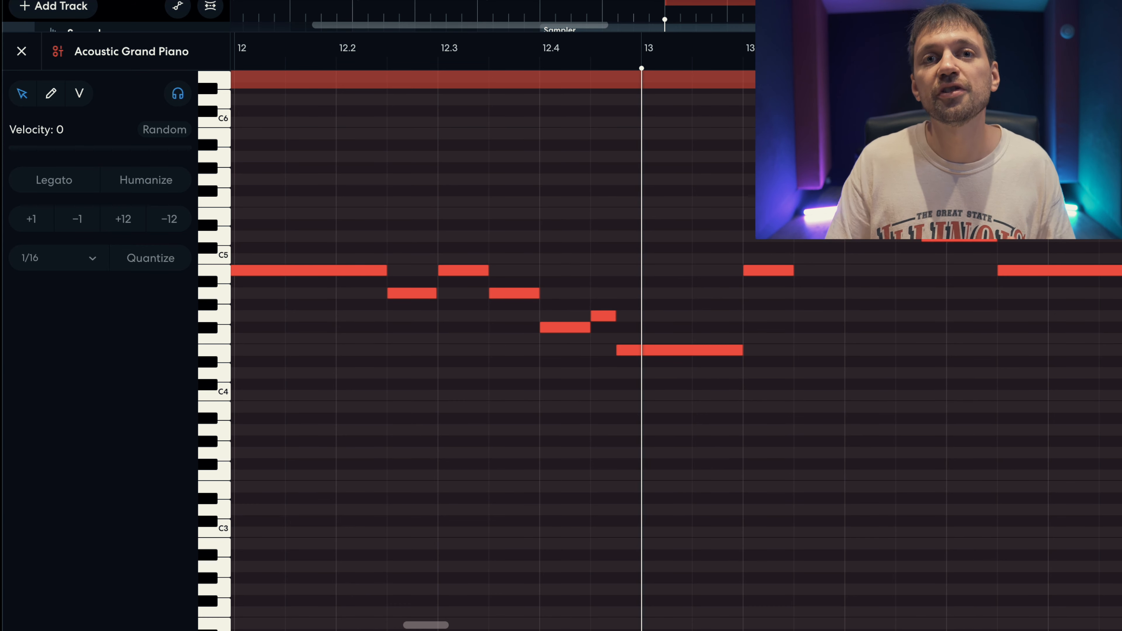
pyautogui.press('space')
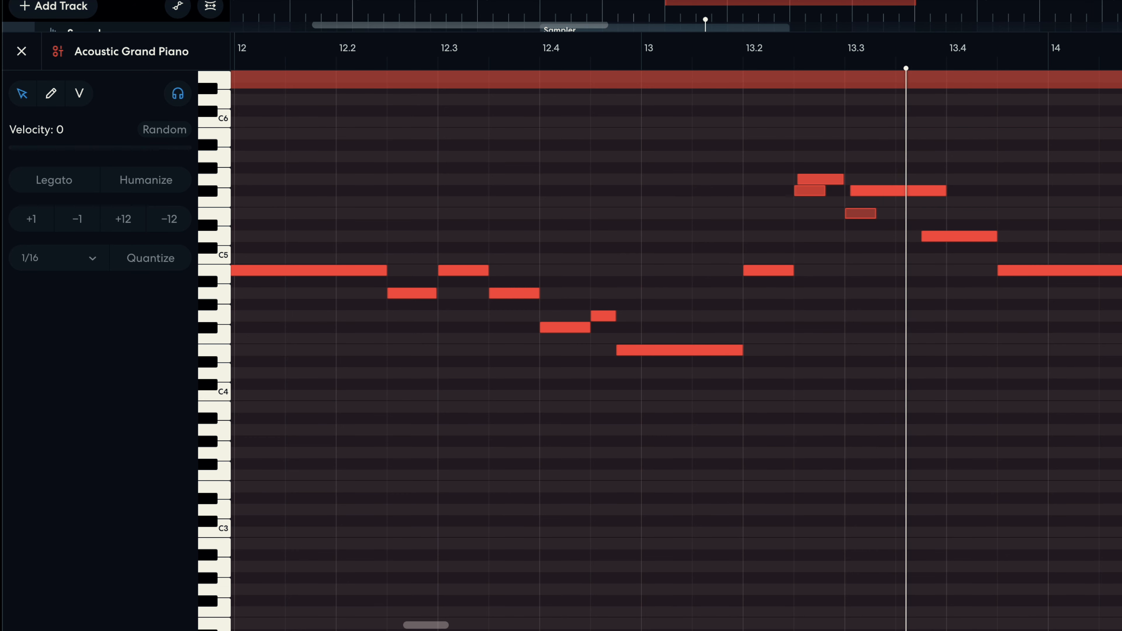
pyautogui.press('space')
pyautogui.click(855, 214)
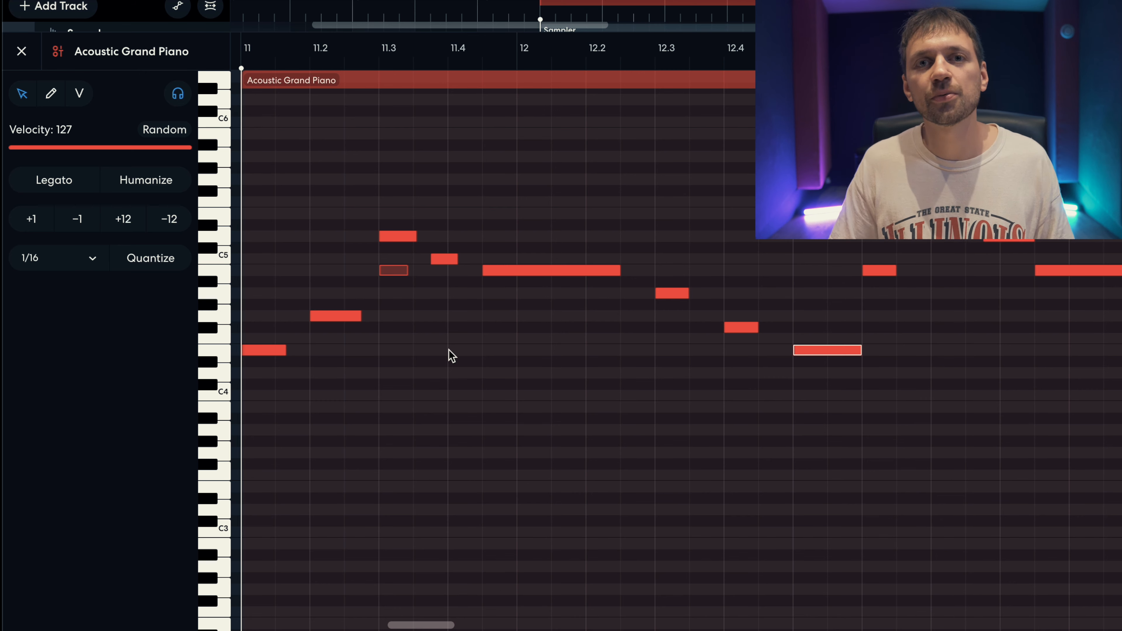
# Play the simplified melody, copy its bar 11–12 phrase to bar 13, and raise the duplicated ending note at 14.4
pyautogui.press('space')
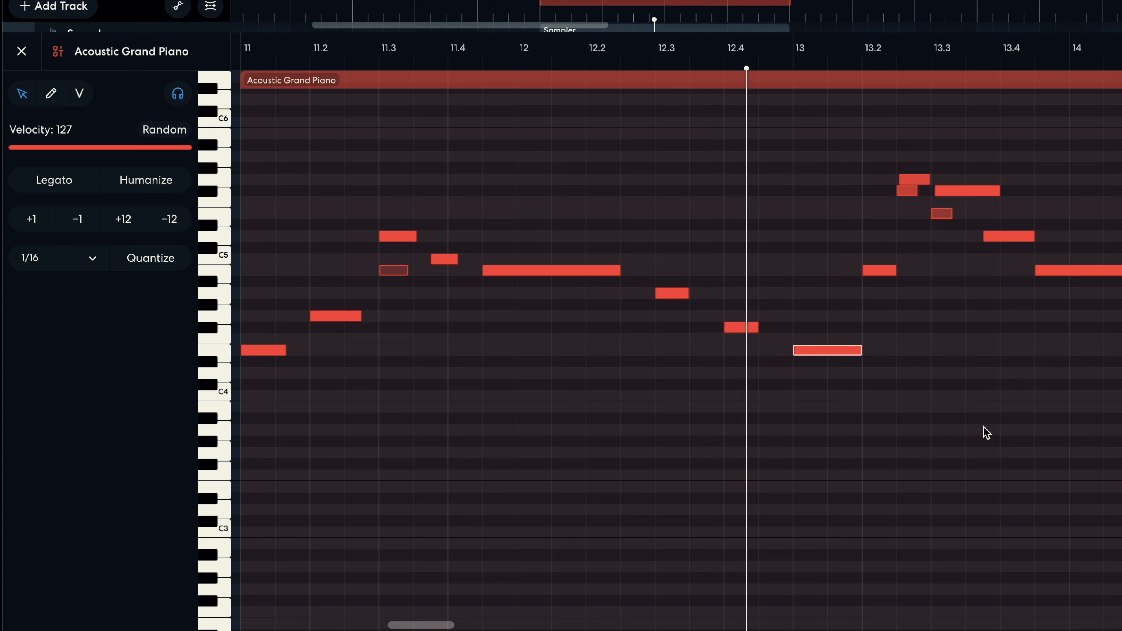
pyautogui.hscroll(1, 983, 430)
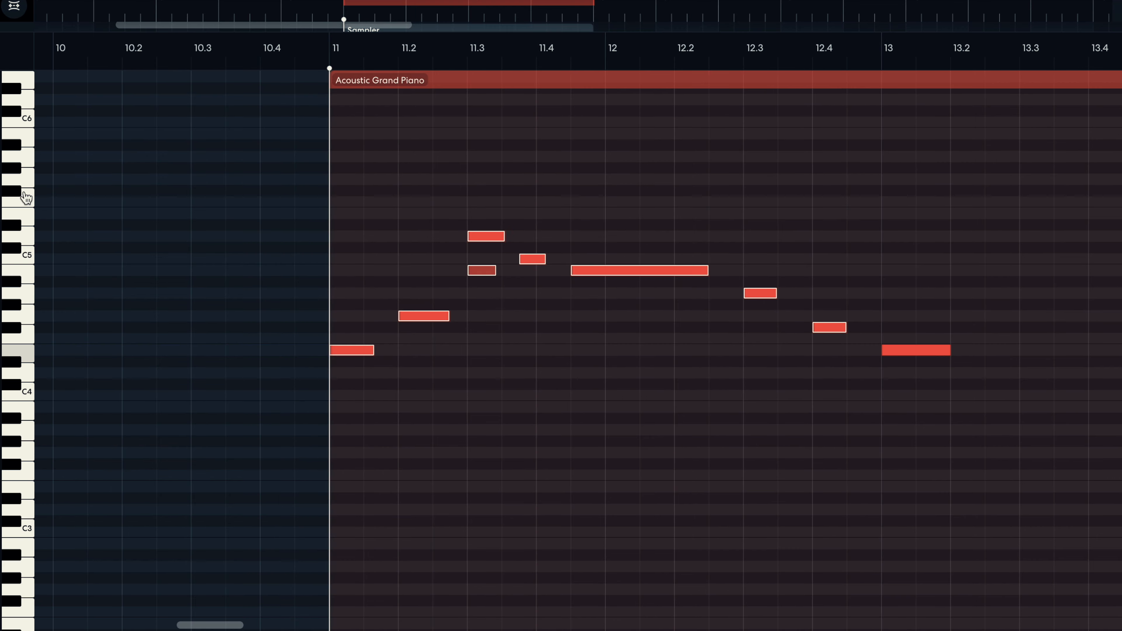
pyautogui.hscroll(4, 500, 401)
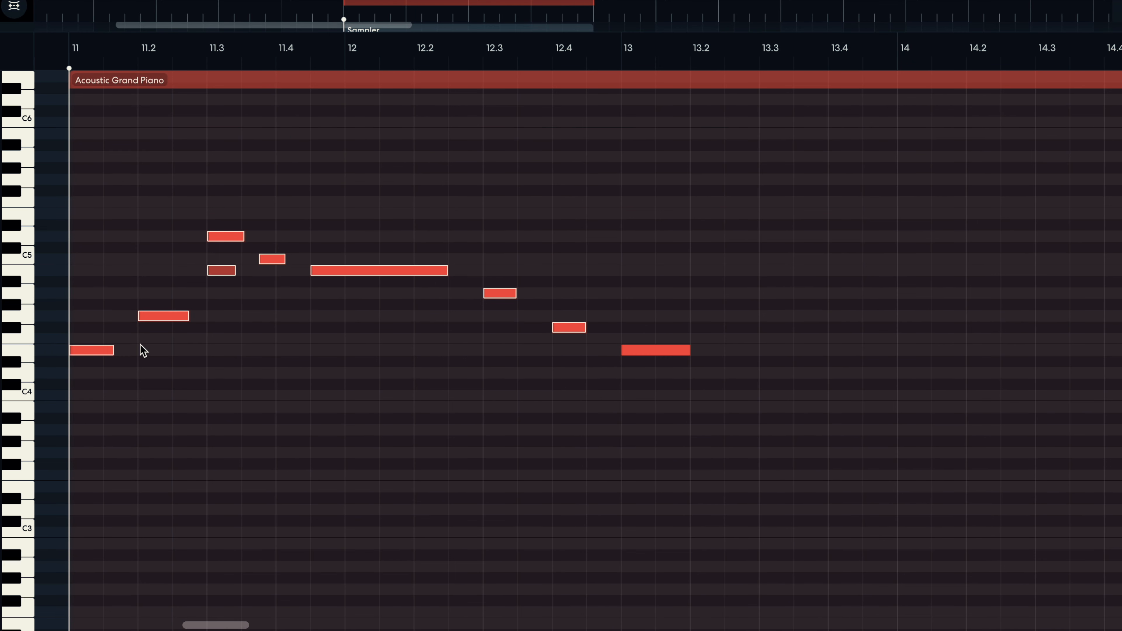
pyautogui.moveTo(85, 354); pyautogui.dragTo(637, 358)
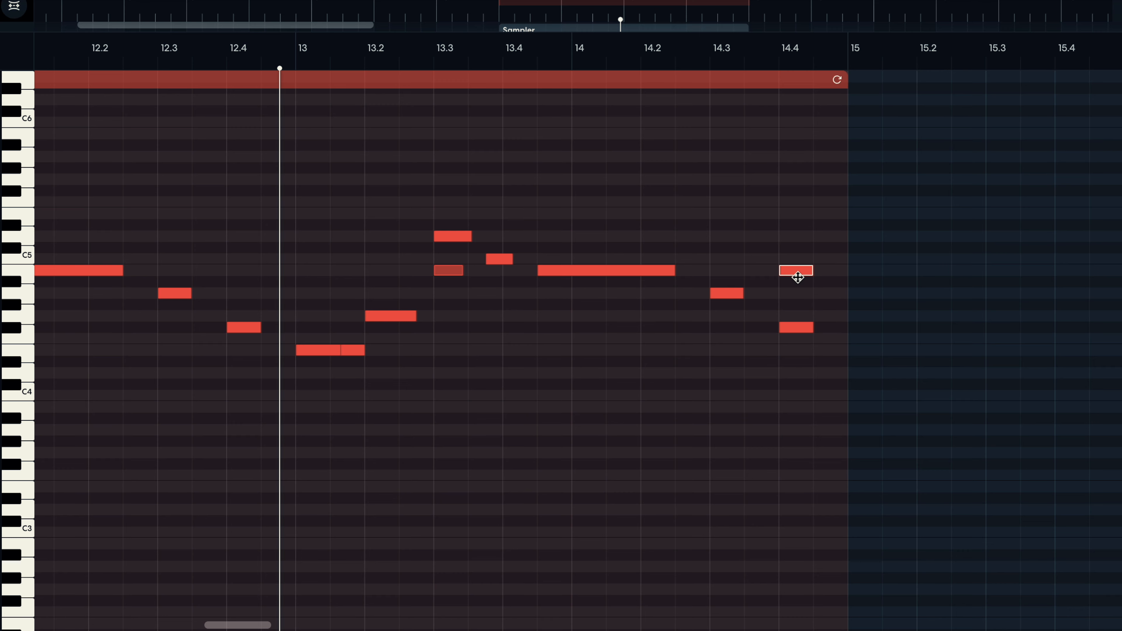
pyautogui.moveTo(797, 257); pyautogui.dragTo(792, 254)
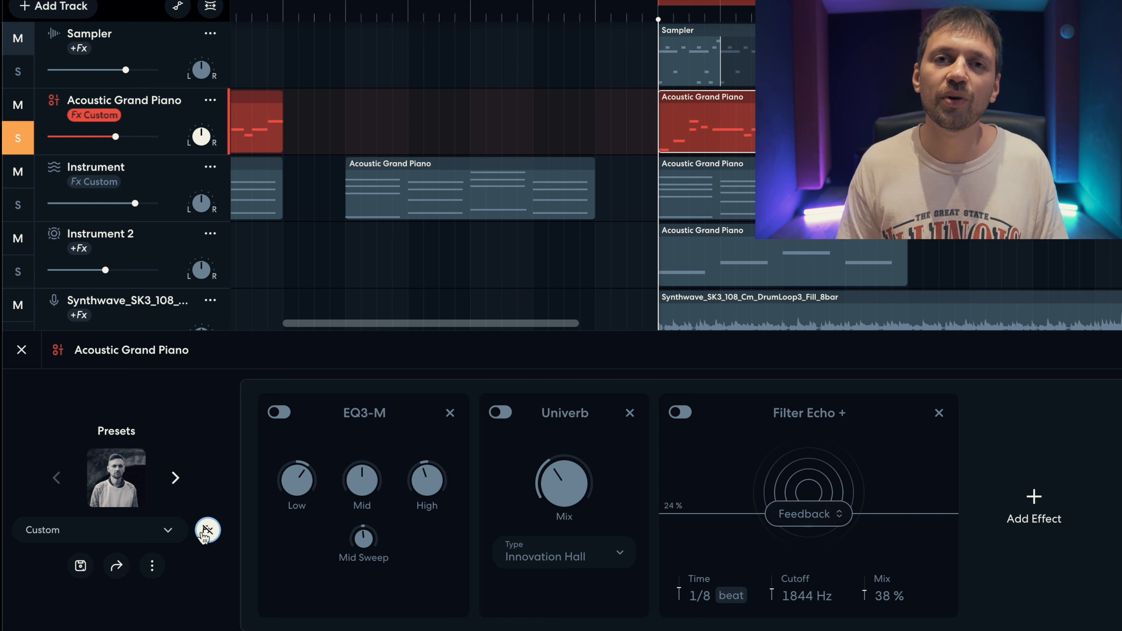
# Play the melody track without effects and enable its EQ3-M and Univerb effects
pyautogui.press('space')
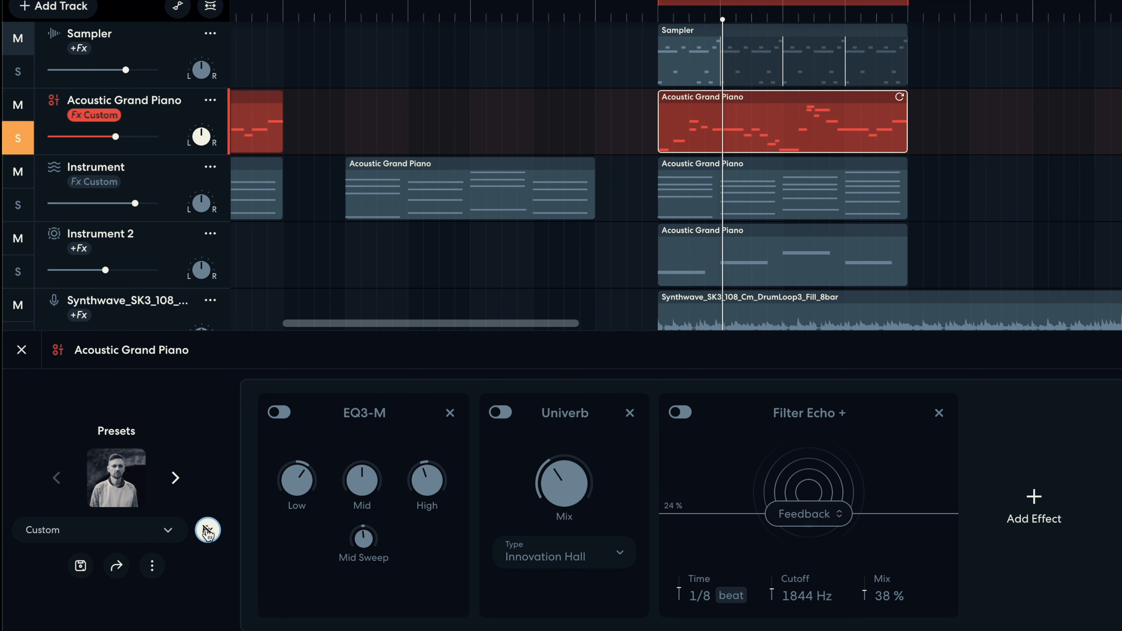
pyautogui.press('space')
pyautogui.click(279, 414)
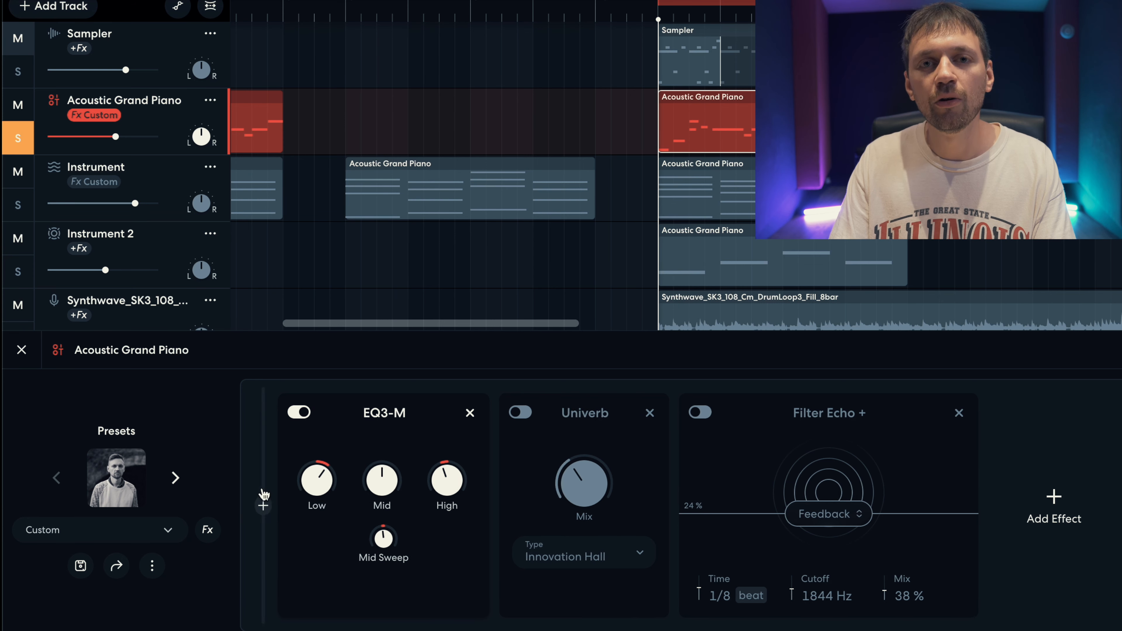
pyautogui.click(501, 413)
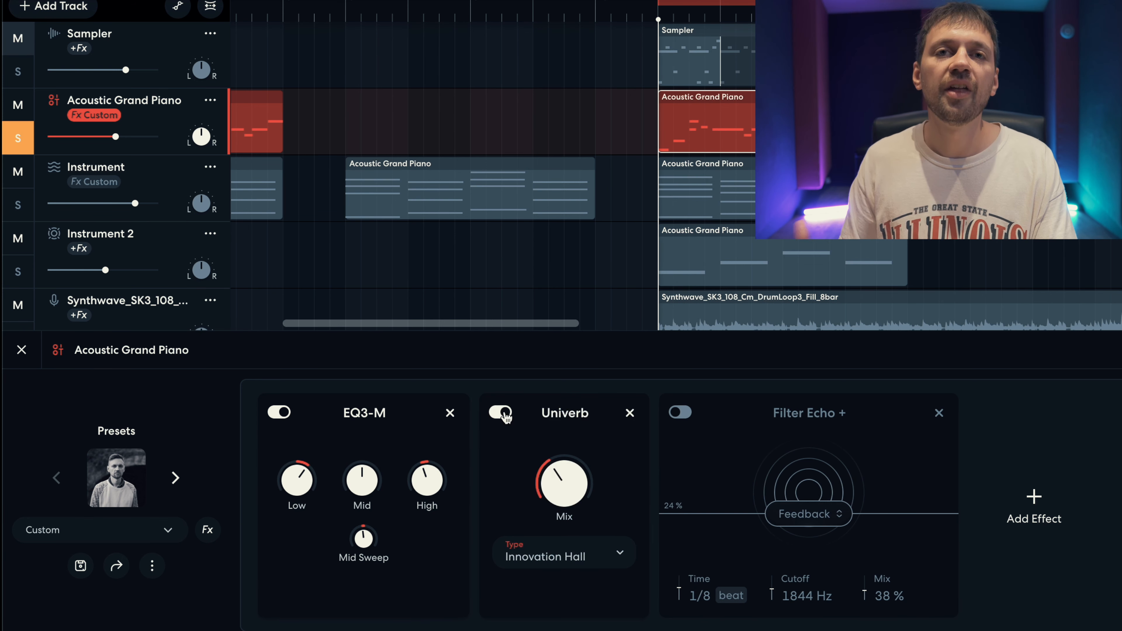